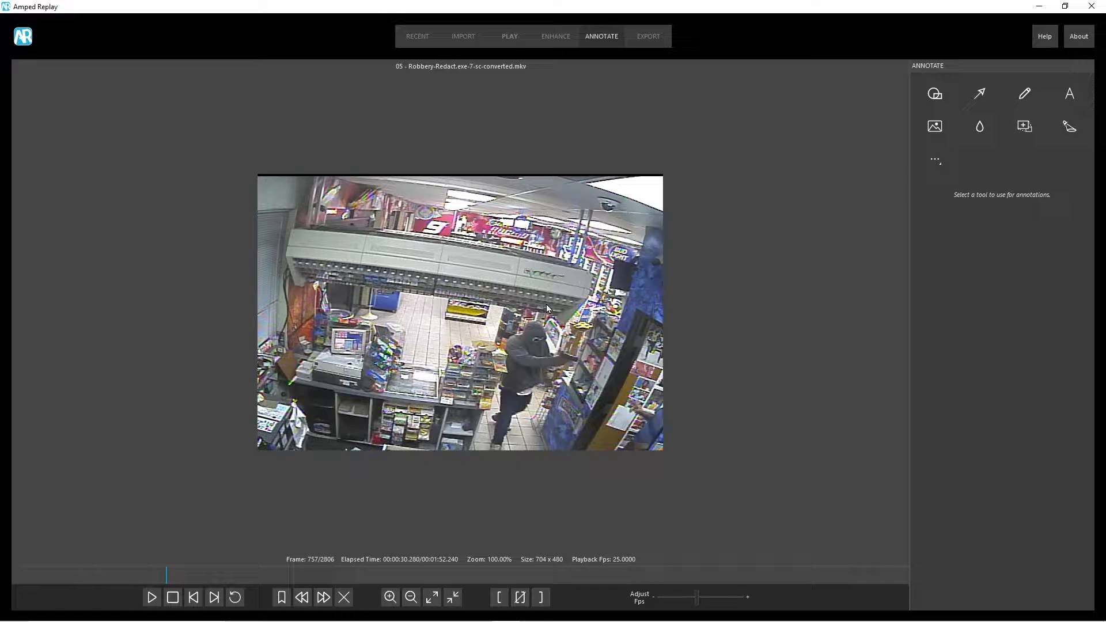
# - Draw four red arrows pointing at the robber's head, shoulder, waist and foot
pyautogui.click(982, 100)
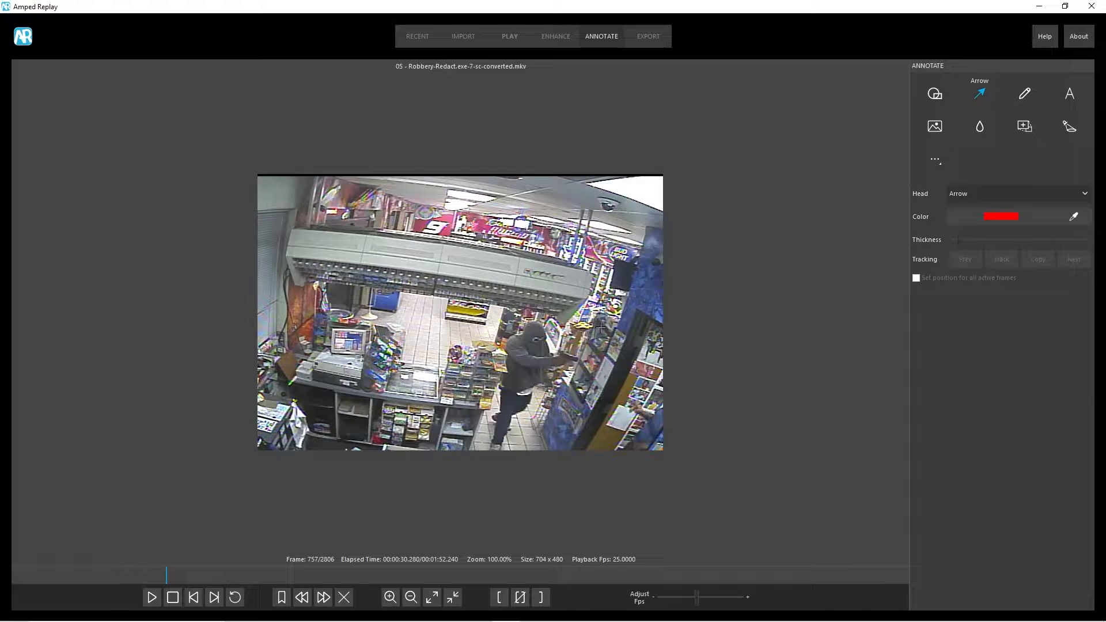
pyautogui.moveTo(594, 323); pyautogui.dragTo(546, 338)
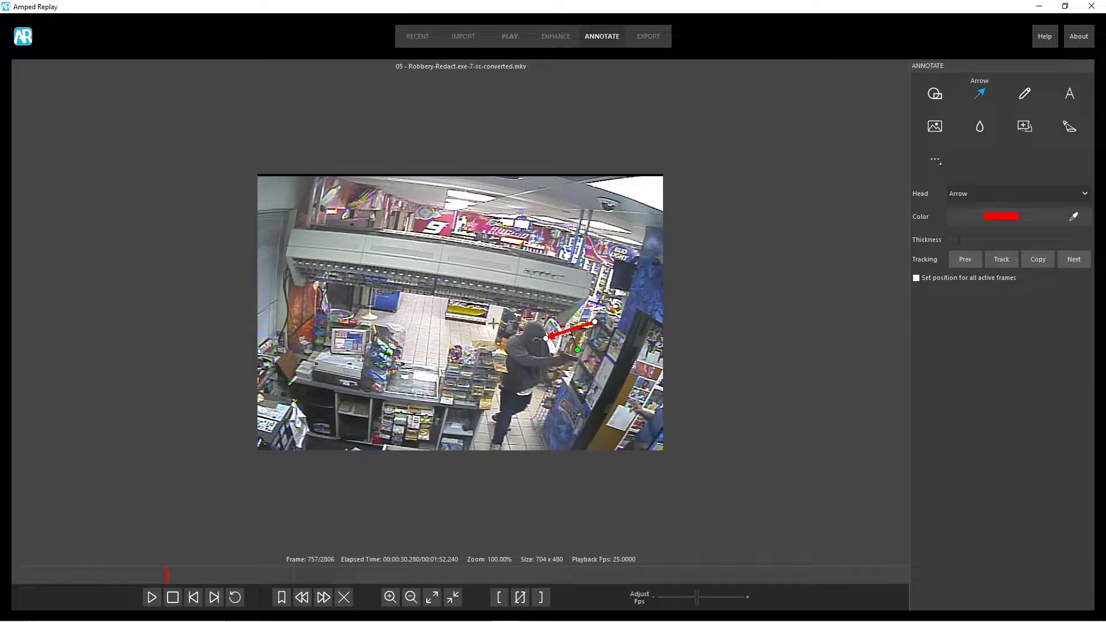
pyautogui.moveTo(481, 311); pyautogui.dragTo(503, 339)
pyautogui.moveTo(571, 393)
pyautogui.mouseDown()
pyautogui.moveTo(529, 393)
pyautogui.moveTo(490, 445)
pyautogui.mouseUp()
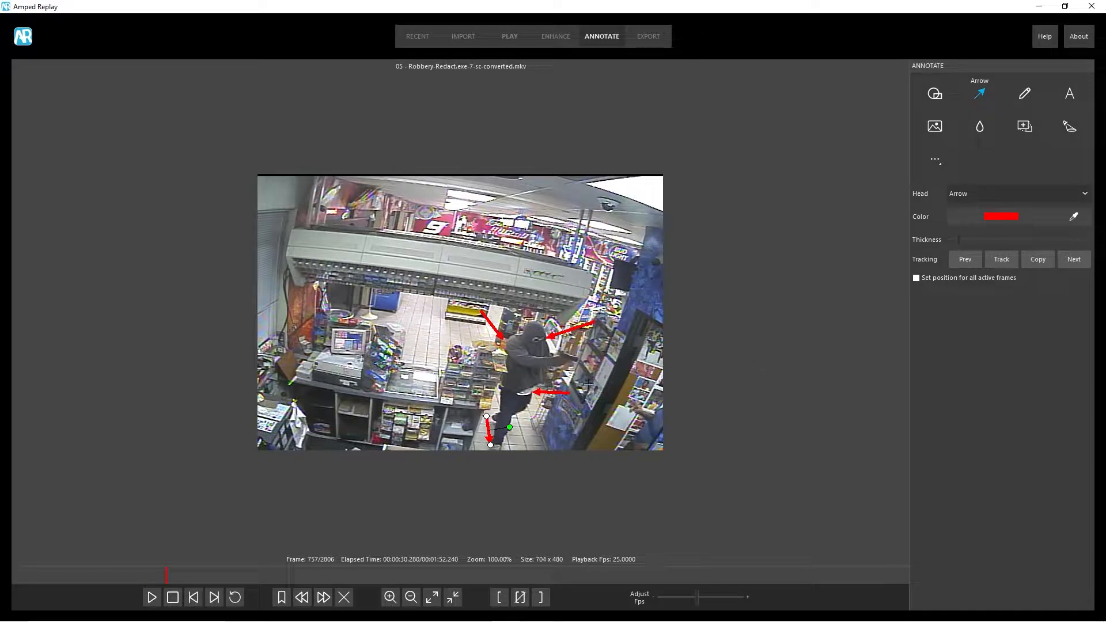
pyautogui.click(557, 394)
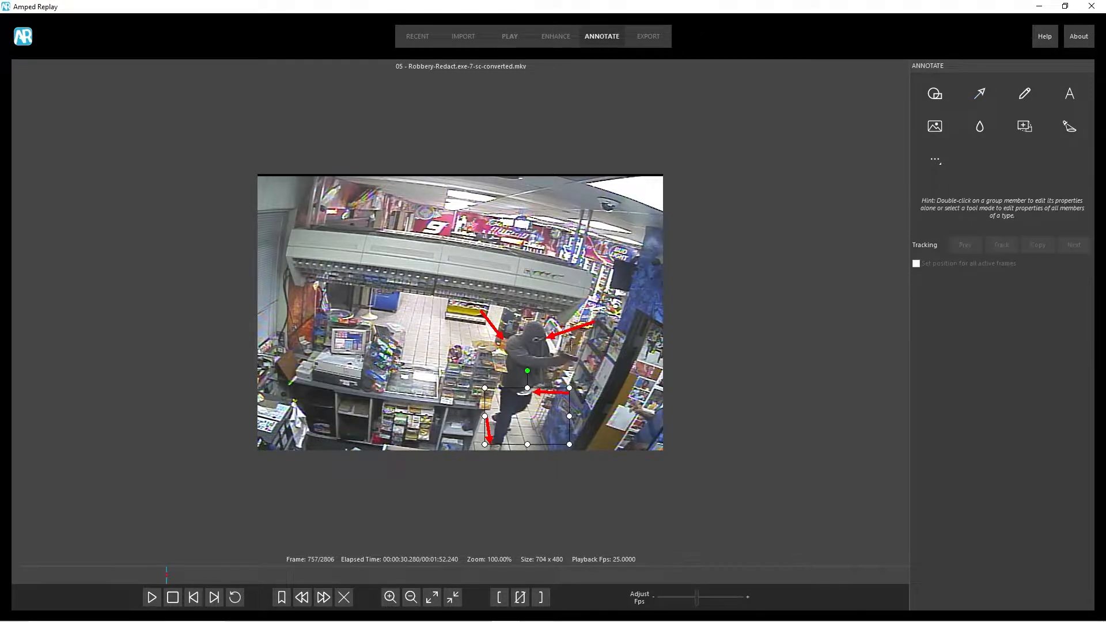
pyautogui.keyDown('ctrl'); pyautogui.click(570, 327); pyautogui.keyUp('ctrl')
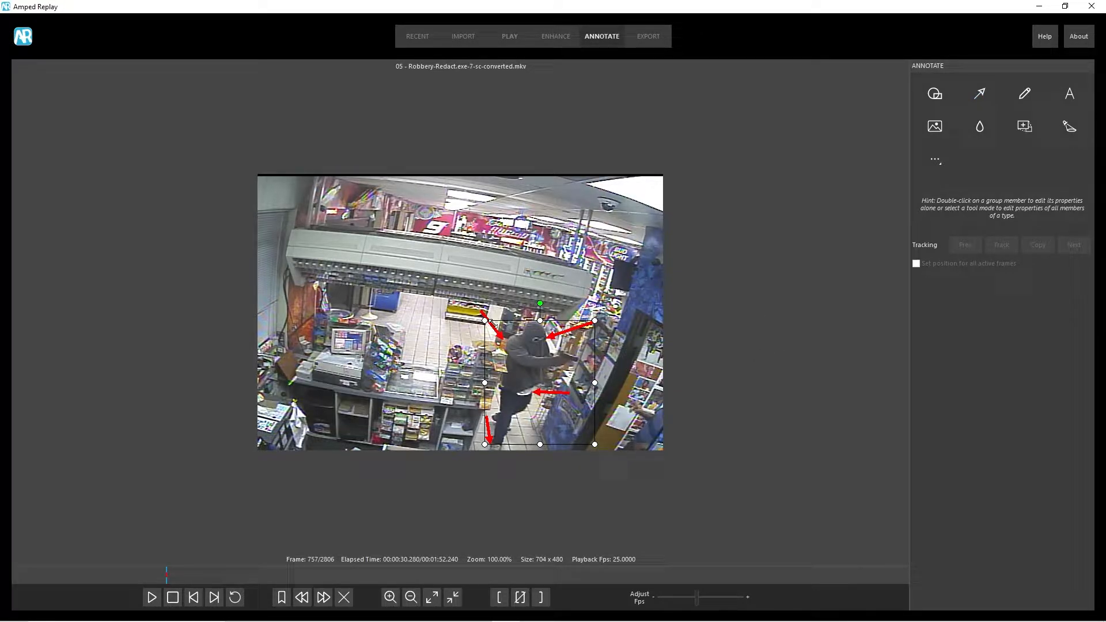
pyautogui.keyDown('ctrl'); pyautogui.click(497, 328); pyautogui.keyUp('ctrl')
pyautogui.click(627, 300)
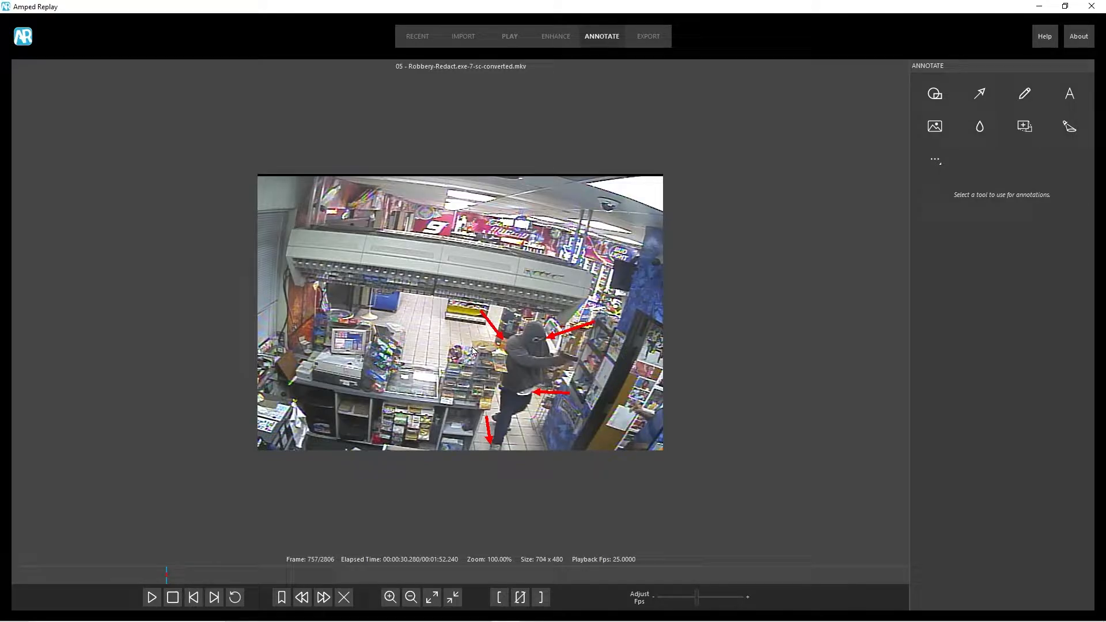
# - Select all four arrows around the robber and group them
pyautogui.click(487, 425)
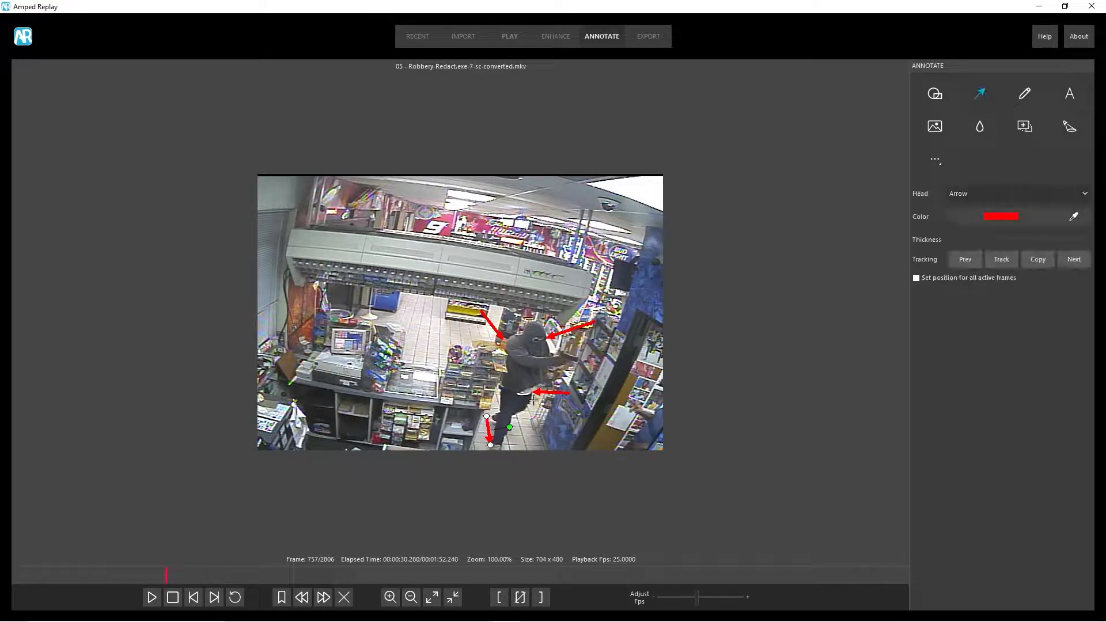
pyautogui.click(491, 327)
pyautogui.keyDown('ctrl'); pyautogui.click(487, 430); pyautogui.keyUp('ctrl')
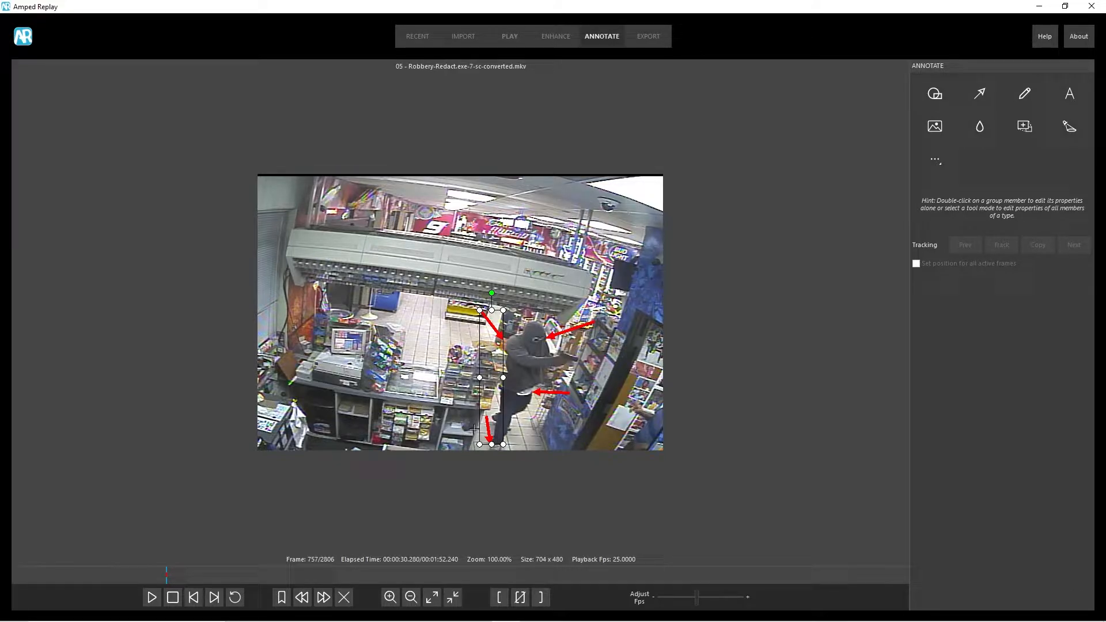
pyautogui.moveTo(503, 377); pyautogui.dragTo(558, 381)
pyautogui.keyDown('ctrl'); pyautogui.click(574, 329); pyautogui.keyUp('ctrl')
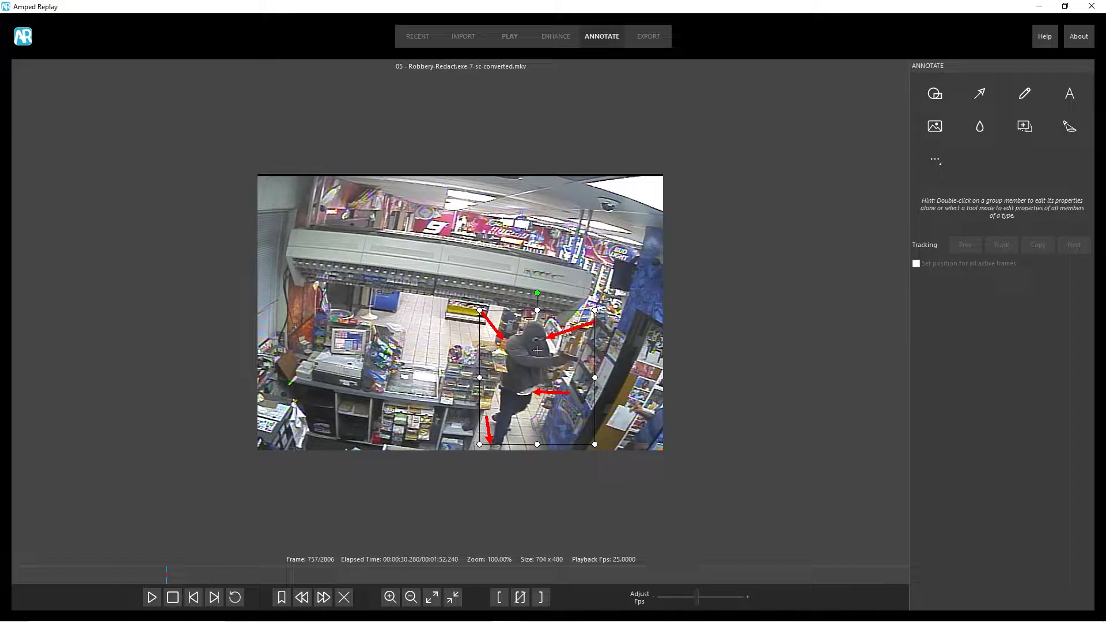
pyautogui.rightClick(573, 334)
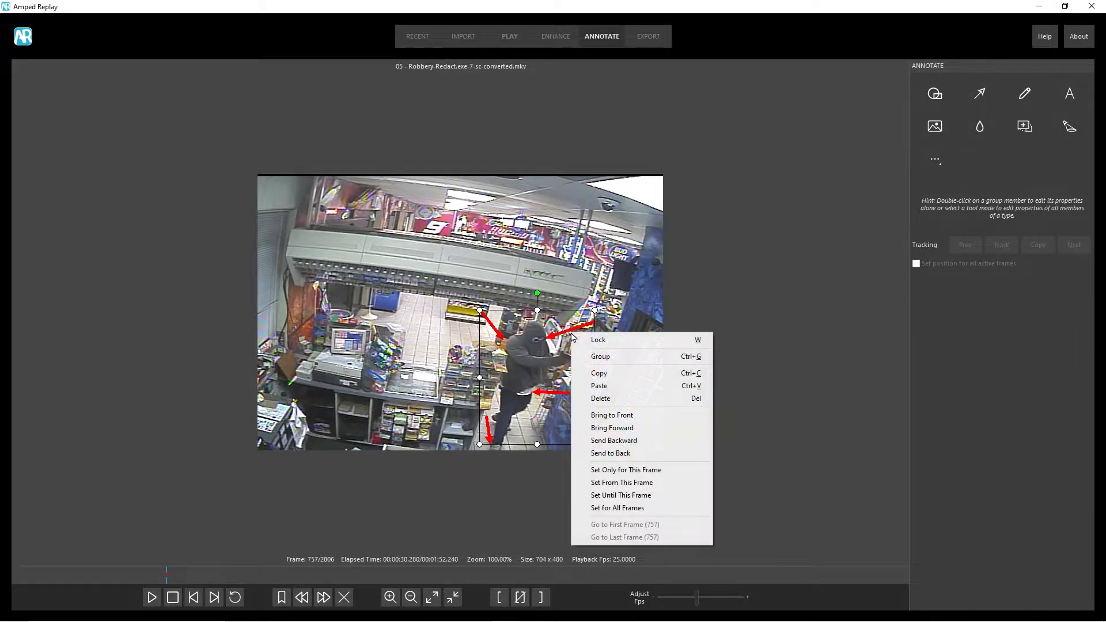
pyautogui.click(601, 356)
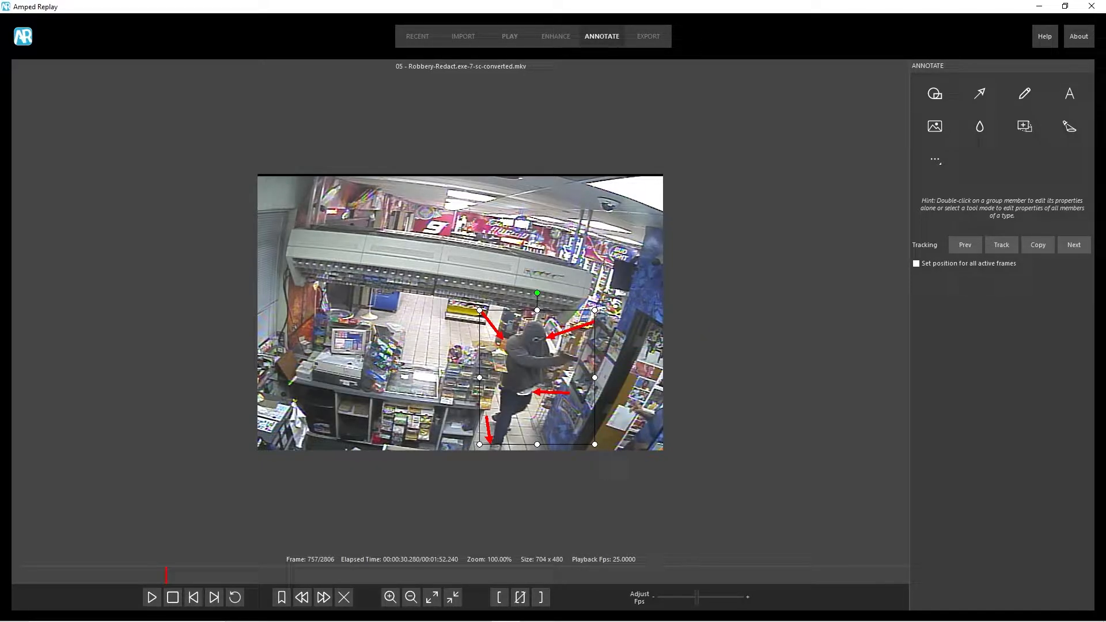
# - Reselect the arrow group and nudge it slightly up and to the right
pyautogui.click(607, 272)
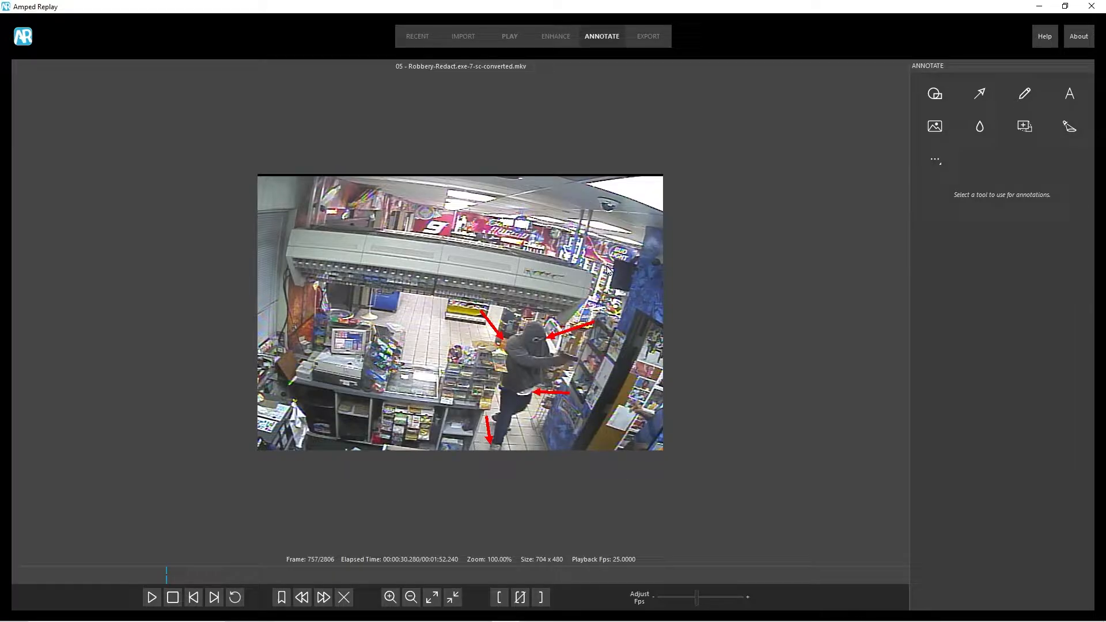
pyautogui.click(559, 334)
pyautogui.moveTo(567, 330)
pyautogui.mouseDown()
pyautogui.moveTo(565, 289)
pyautogui.moveTo(570, 328)
pyautogui.mouseUp()
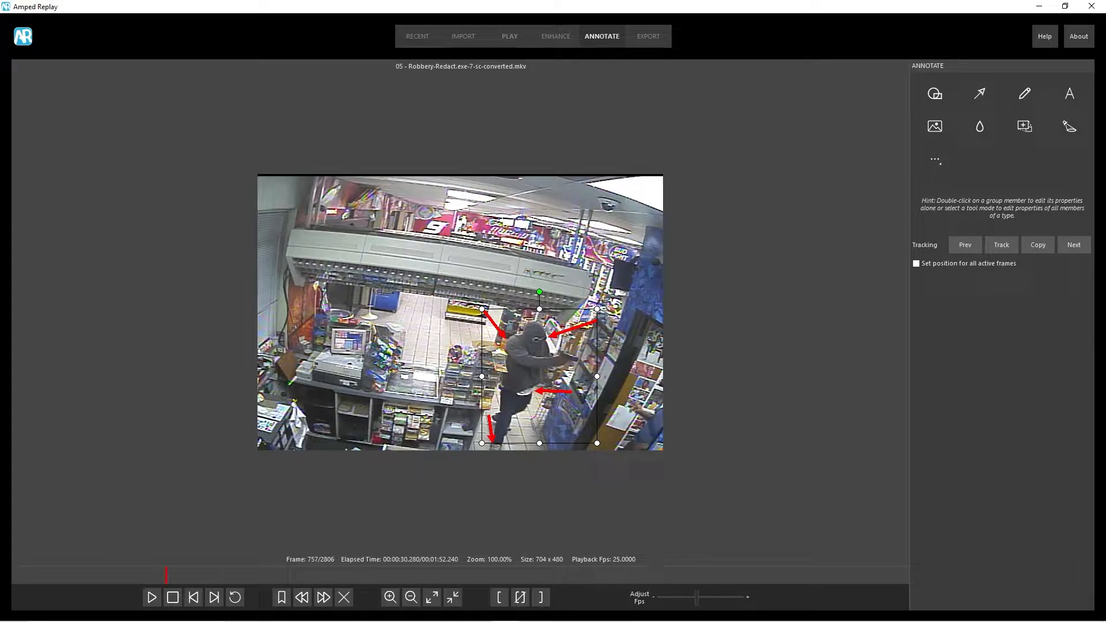
# - Shift only the waist-level arrow slightly right within the group, and nudge the whole group slightly left
pyautogui.doubleClick(552, 394)
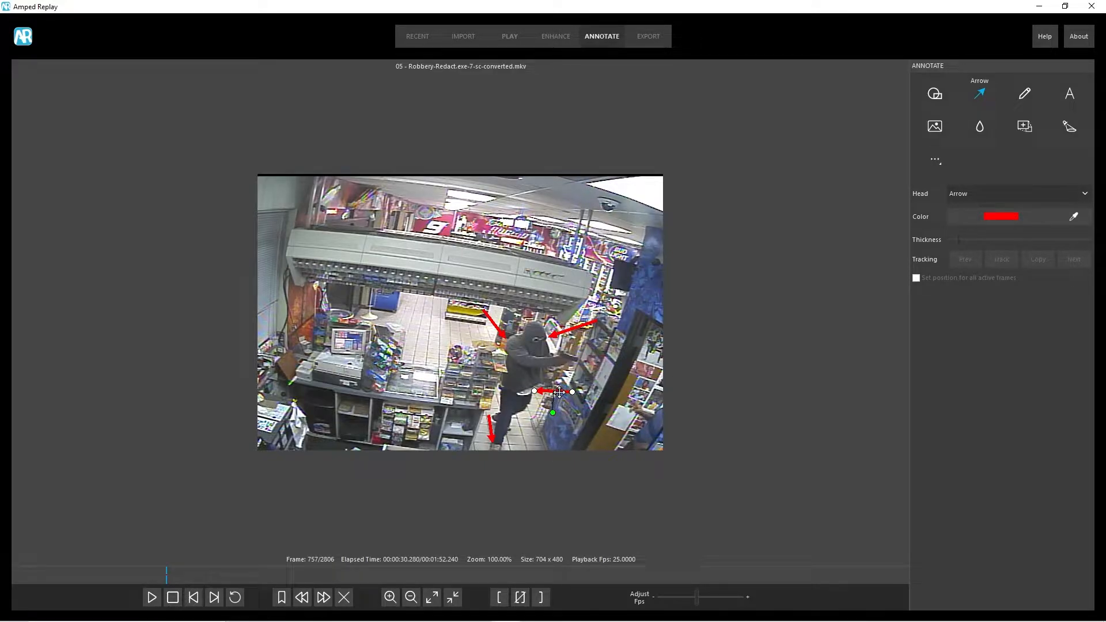
pyautogui.moveTo(559, 392); pyautogui.dragTo(562, 392)
pyautogui.click(614, 357)
pyautogui.click(558, 390)
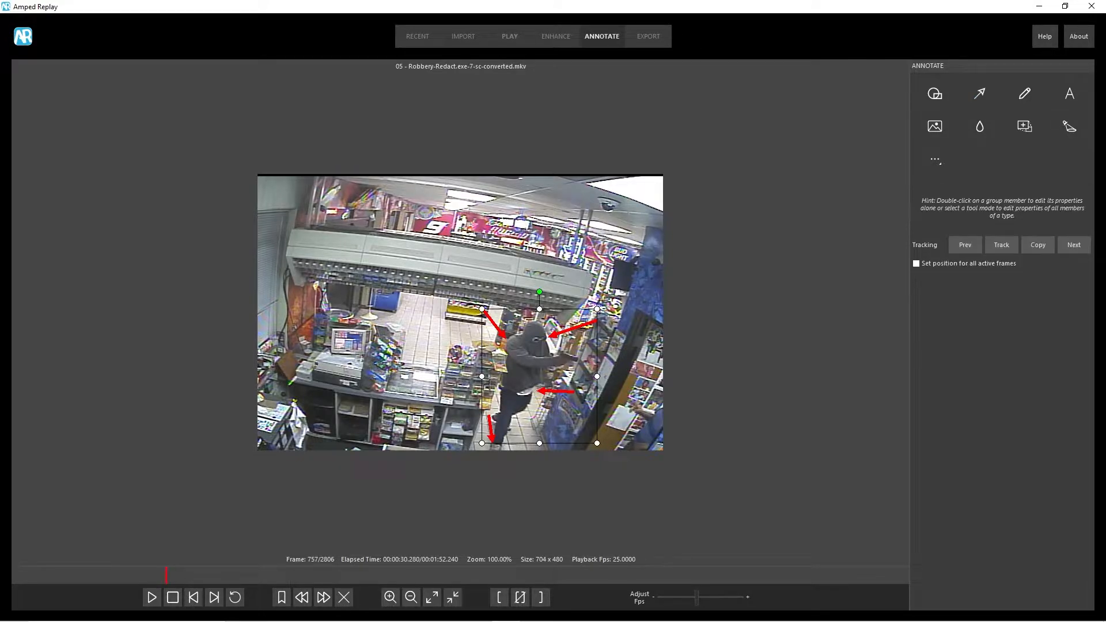
pyautogui.moveTo(550, 390); pyautogui.dragTo(549, 390)
# - Thicken all the arrows in the group slightly and recolour them orange
pyautogui.click(979, 103)
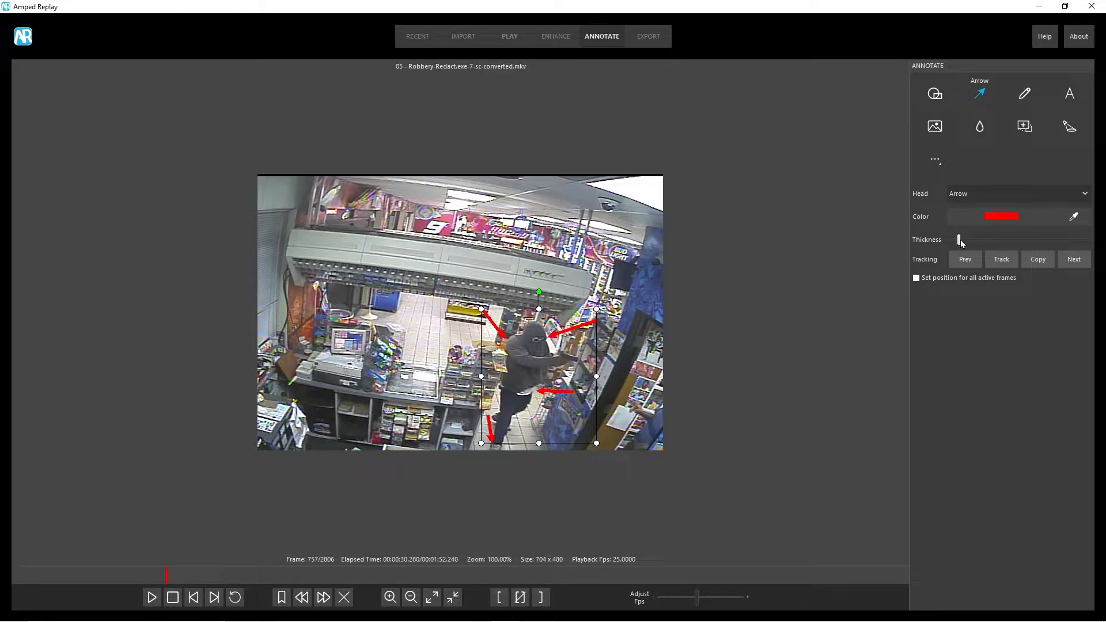
pyautogui.moveTo(960, 242)
pyautogui.mouseDown()
pyautogui.moveTo(984, 241)
pyautogui.moveTo(965, 242)
pyautogui.mouseUp()
pyautogui.click(1005, 217)
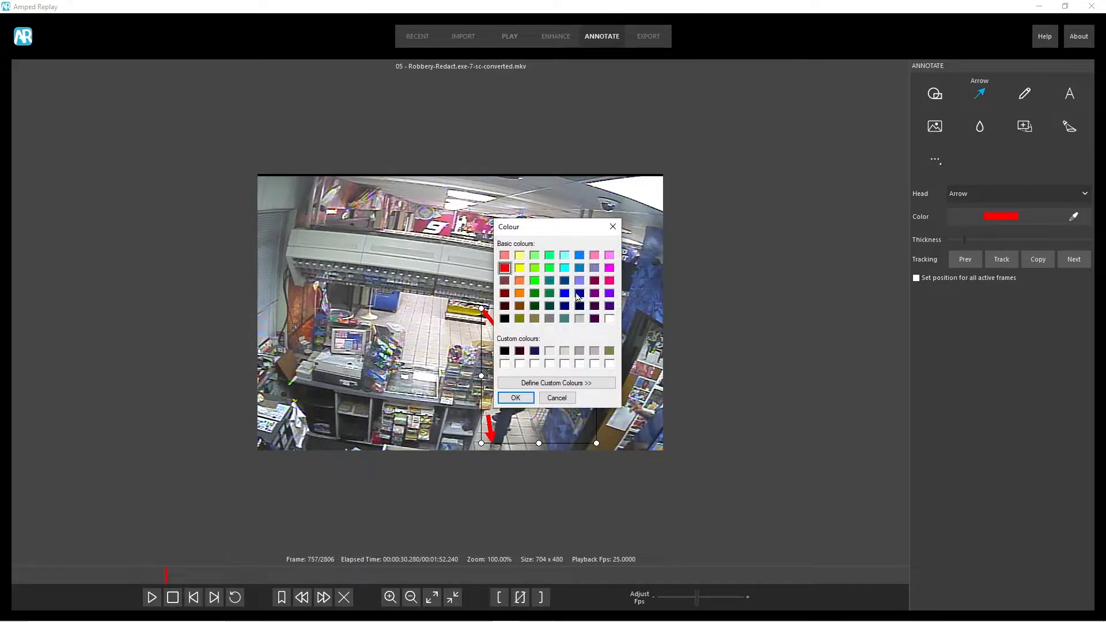
pyautogui.click(519, 299)
pyautogui.click(516, 397)
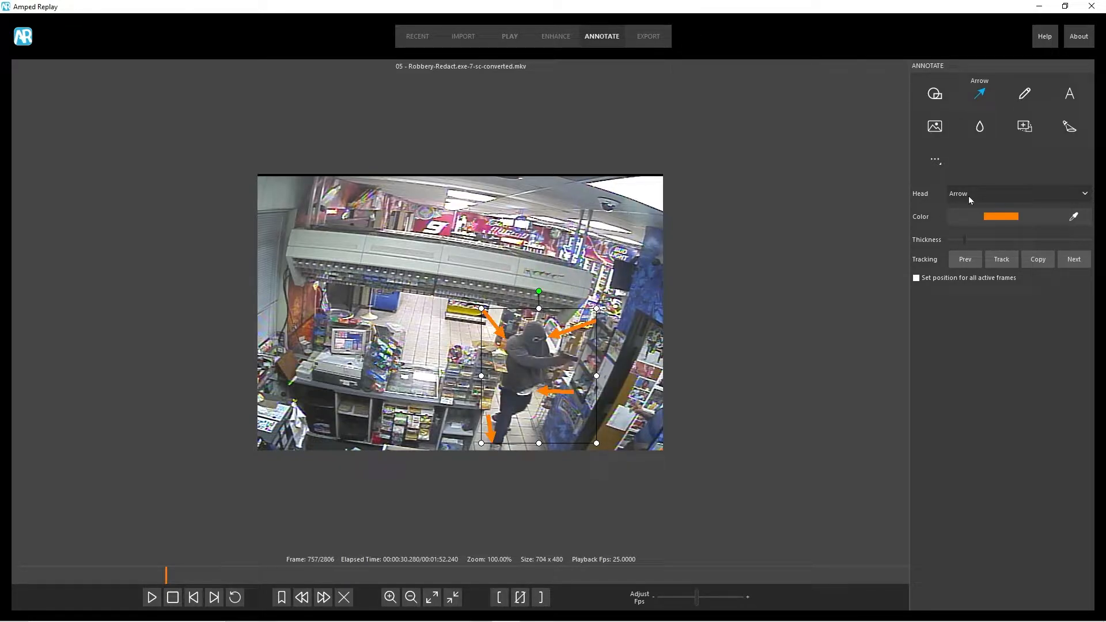
# - Set the grouped arrows' head style to Point and extend the group's active range to frame 811
pyautogui.click(1009, 194)
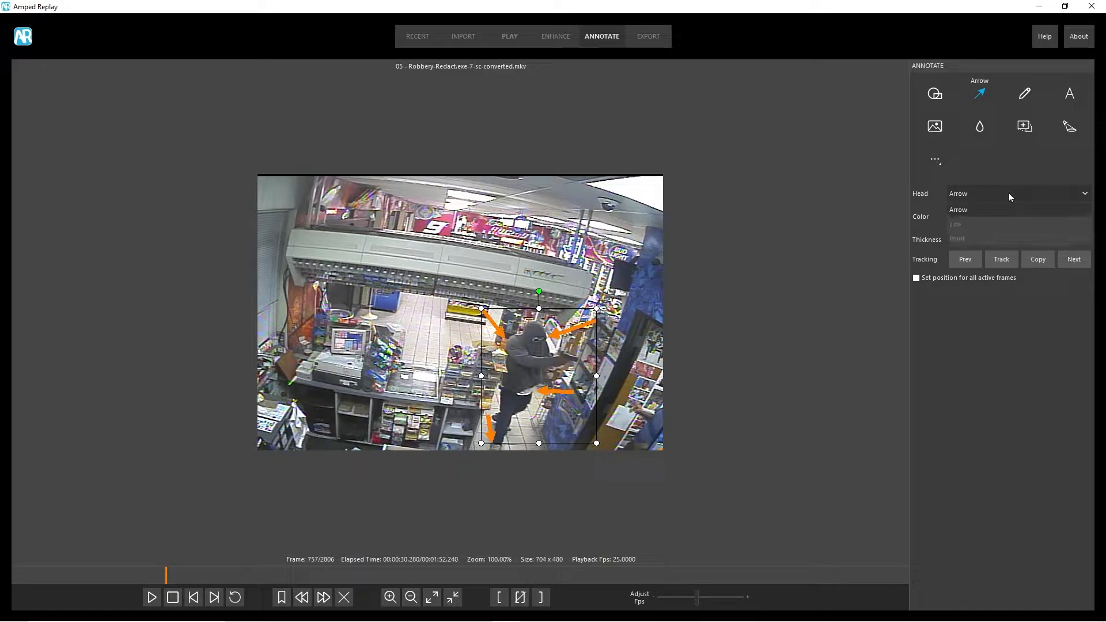
pyautogui.click(969, 239)
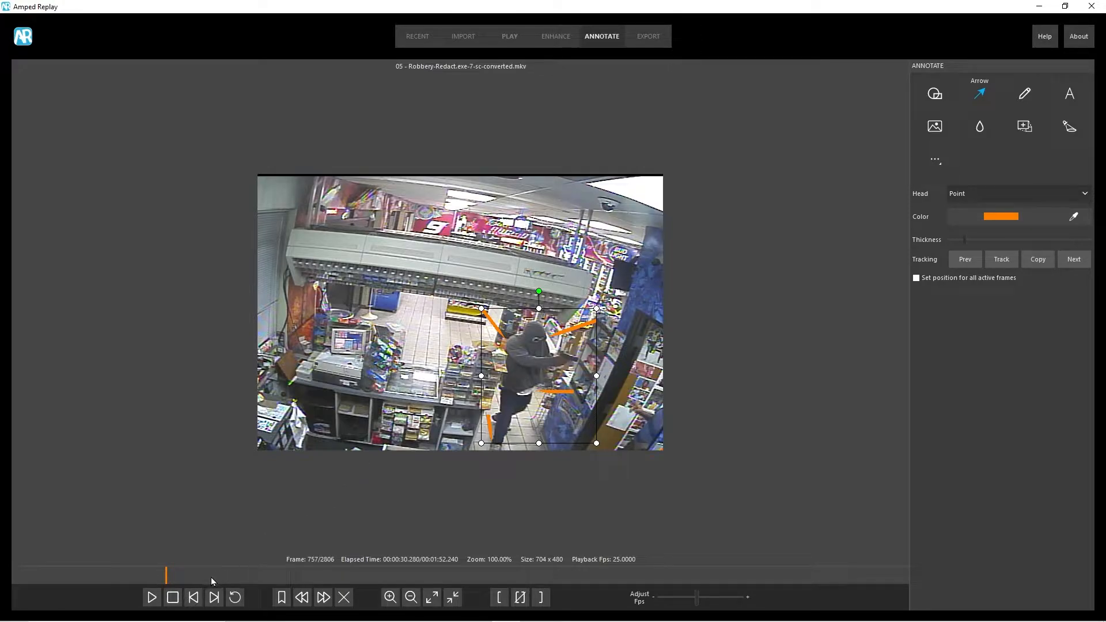
pyautogui.moveTo(211, 579); pyautogui.dragTo(240, 582)
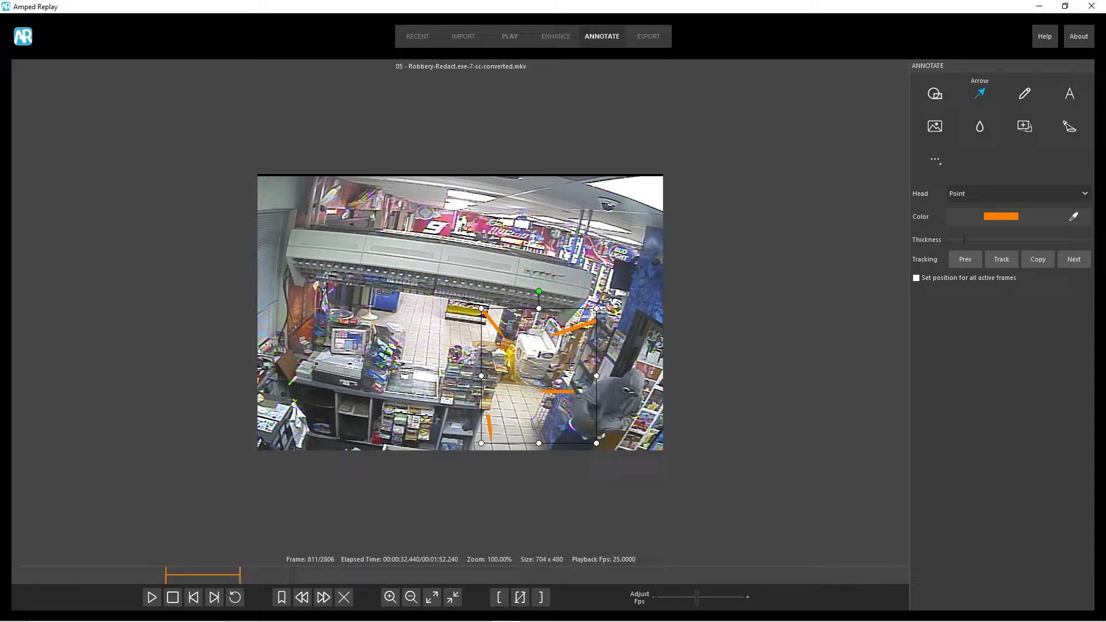
# - Delete the whole arrow group from the video
pyautogui.rightClick(593, 312)
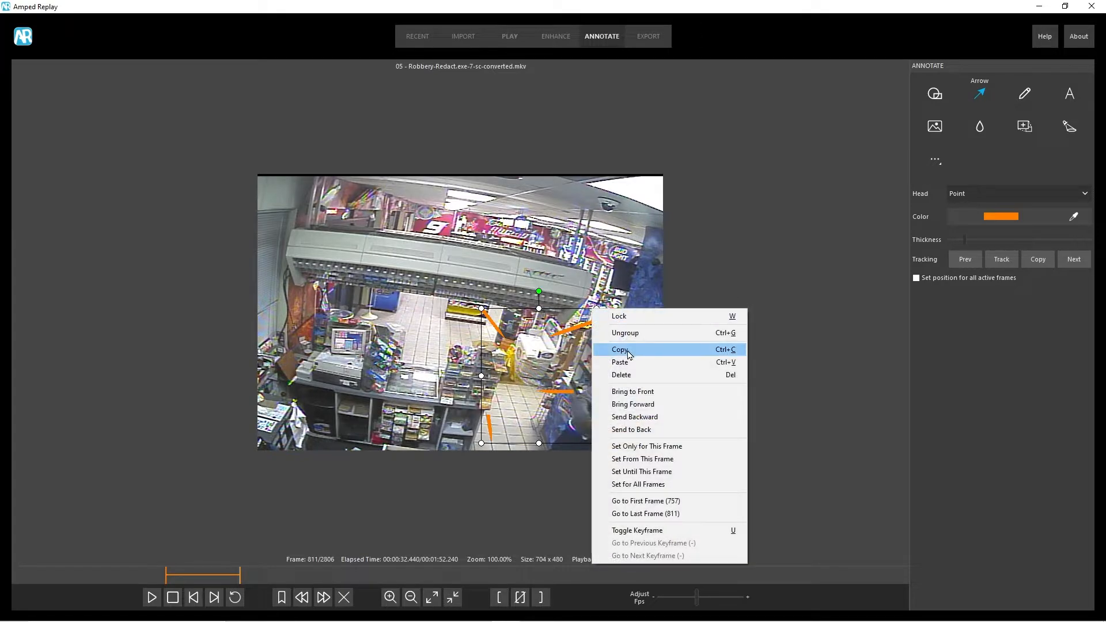
pyautogui.click(636, 378)
pyautogui.click(537, 326)
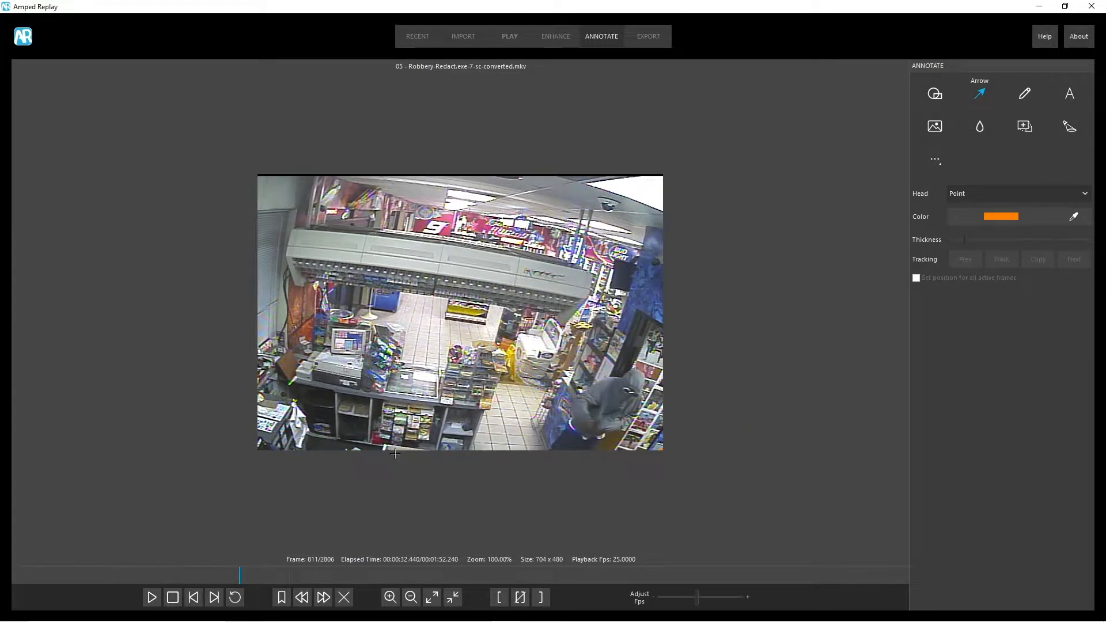
# - Go to frame 931 and hide the bald man's head with an elliptical pixelation, sized to cover his head and shoulders
pyautogui.moveTo(239, 578); pyautogui.dragTo(404, 590)
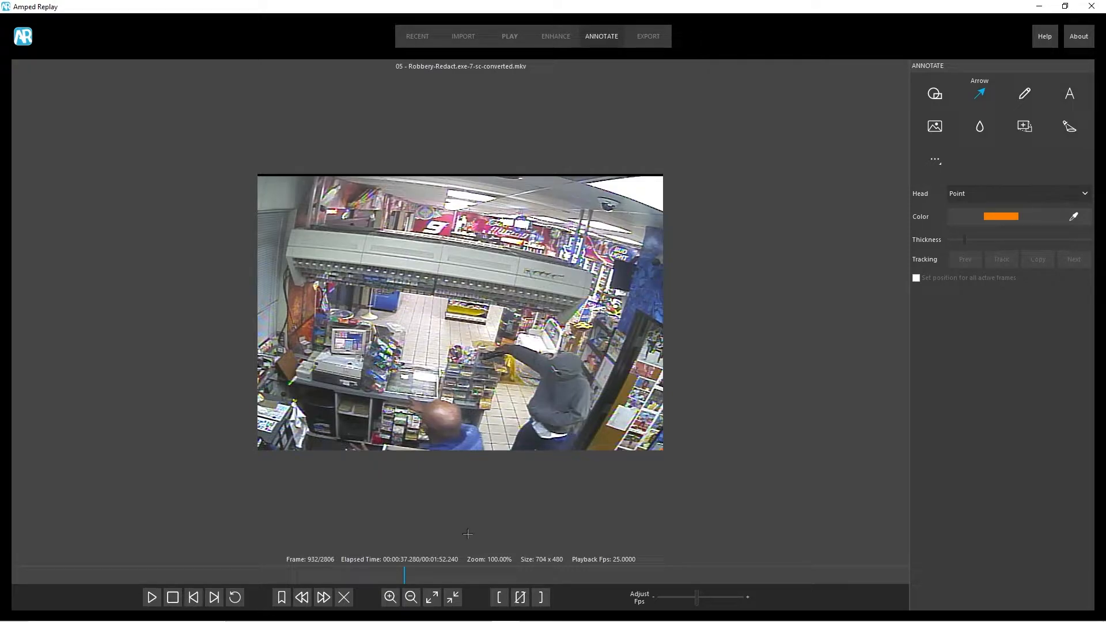
pyautogui.moveTo(408, 580)
pyautogui.mouseDown()
pyautogui.moveTo(388, 580)
pyautogui.moveTo(403, 580)
pyautogui.mouseUp()
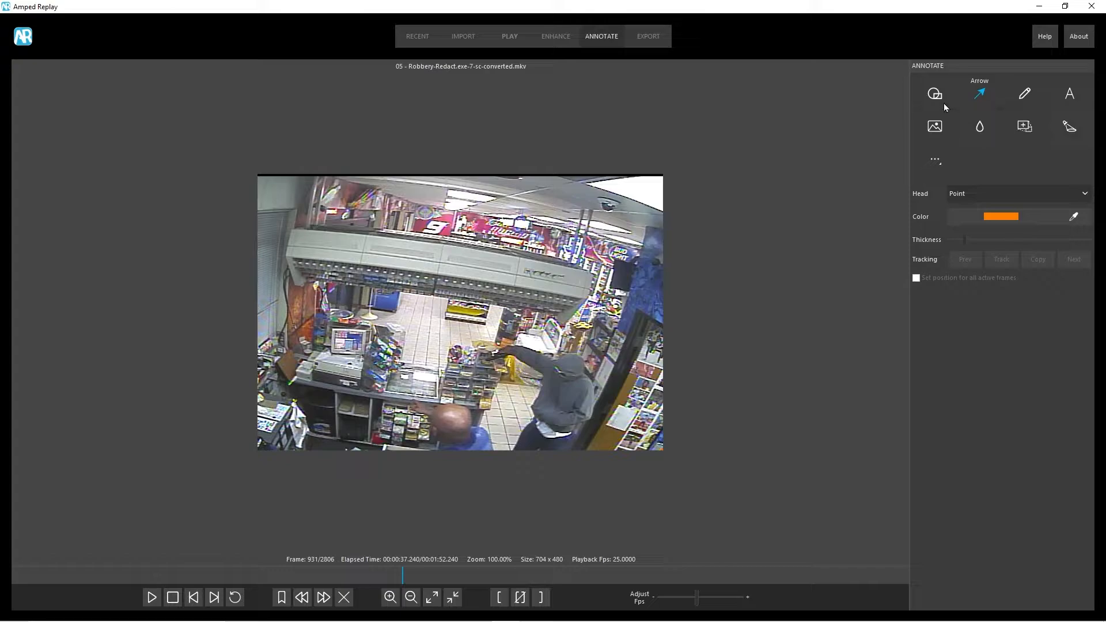
pyautogui.click(976, 132)
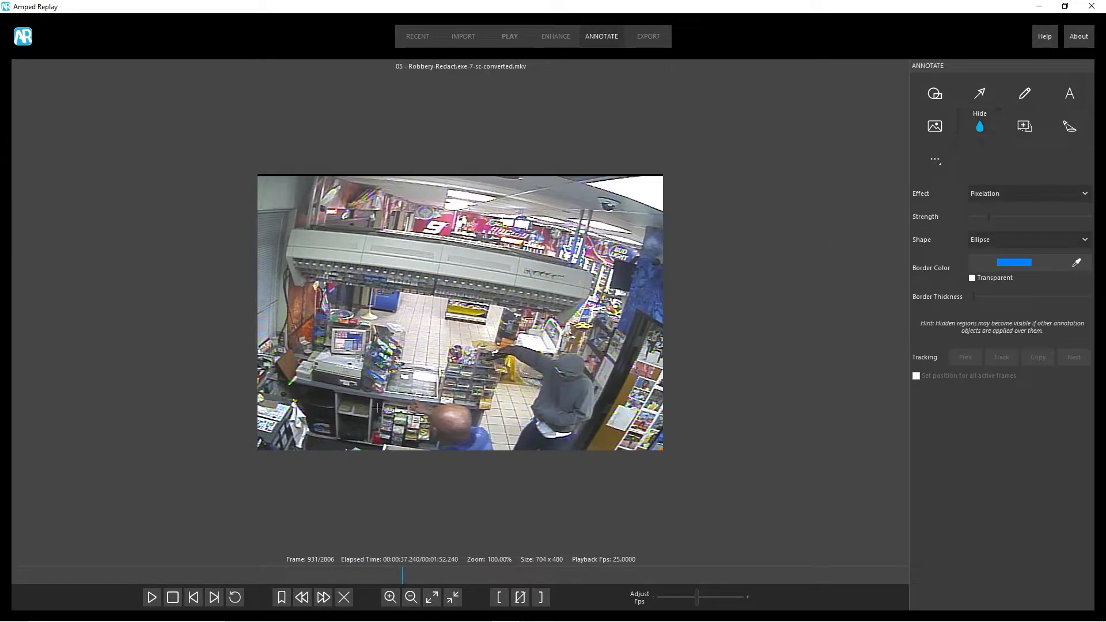
pyautogui.moveTo(404, 385); pyautogui.dragTo(474, 437)
pyautogui.moveTo(409, 376); pyautogui.dragTo(406, 372)
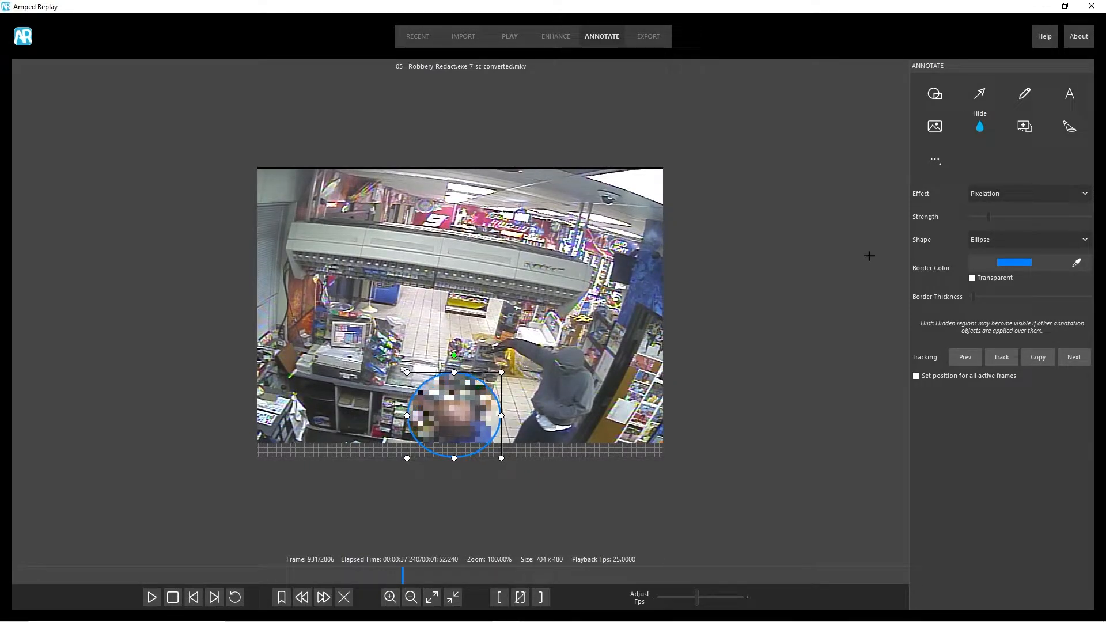
# - Add a "Victim" text label at size 14, and shrink and position it over the pixelated head
pyautogui.click(1069, 94)
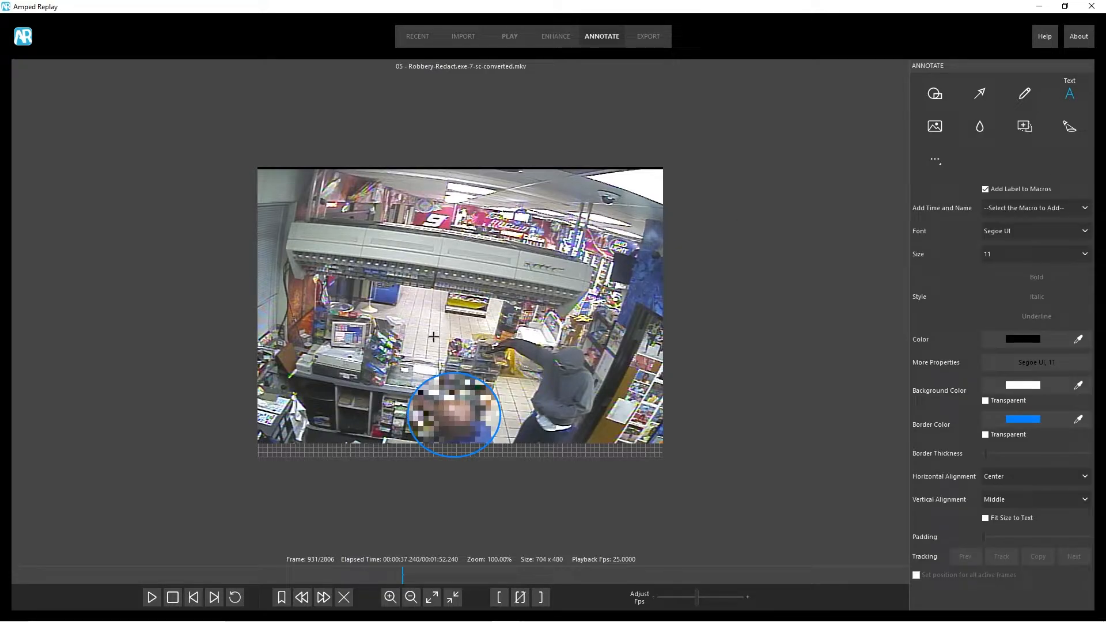
pyautogui.moveTo(433, 299); pyautogui.dragTo(522, 324)
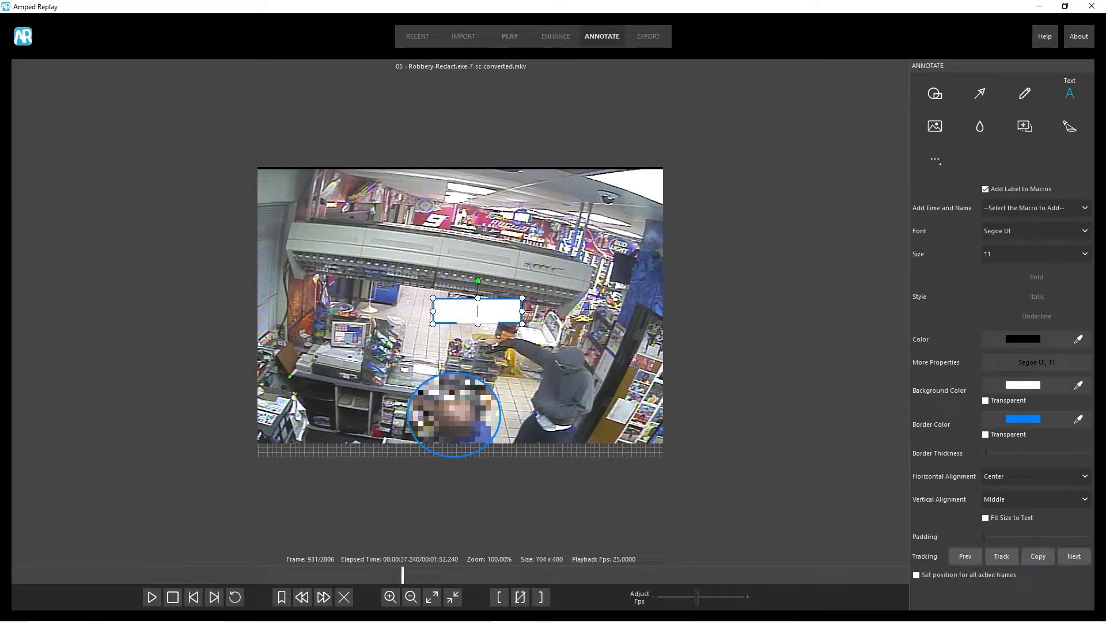
pyautogui.write('Victim')
pyautogui.click(1084, 254)
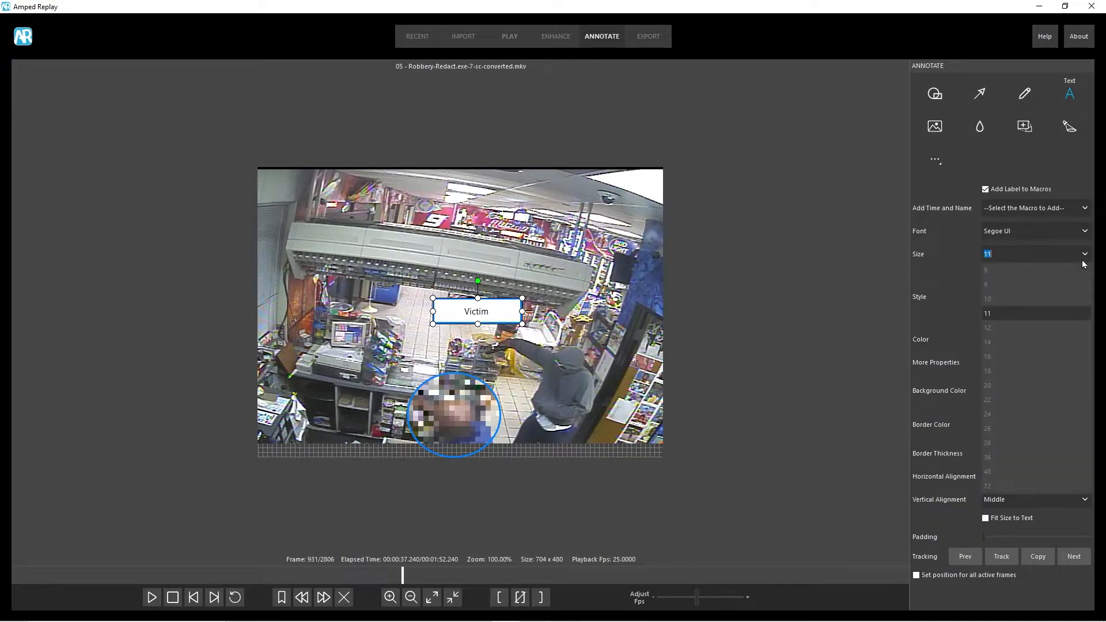
pyautogui.click(1002, 350)
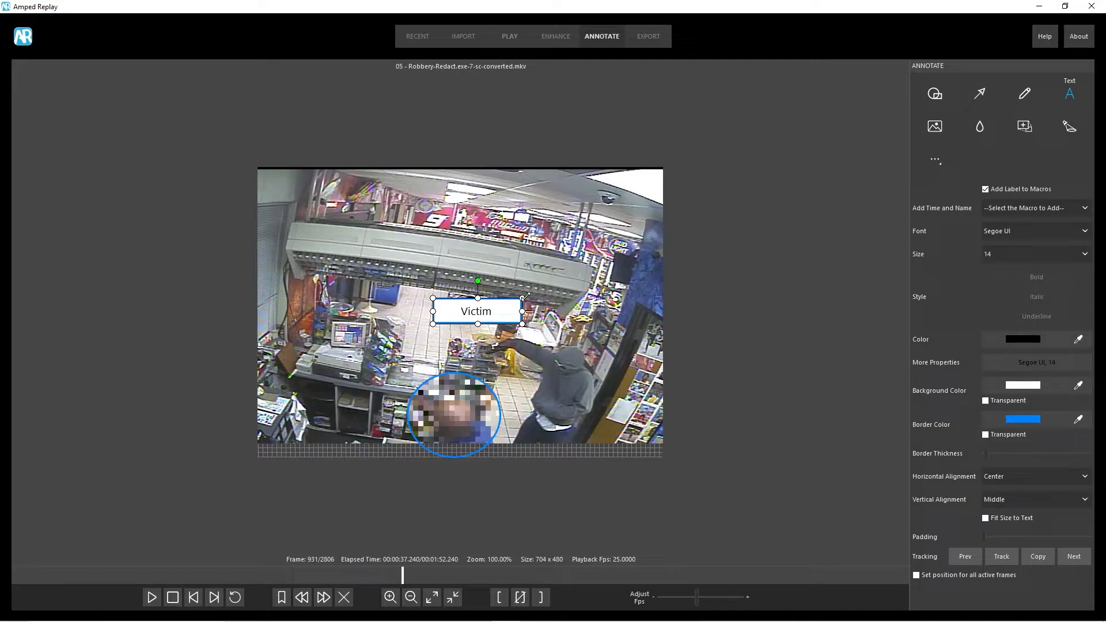
pyautogui.moveTo(522, 298); pyautogui.dragTo(476, 410)
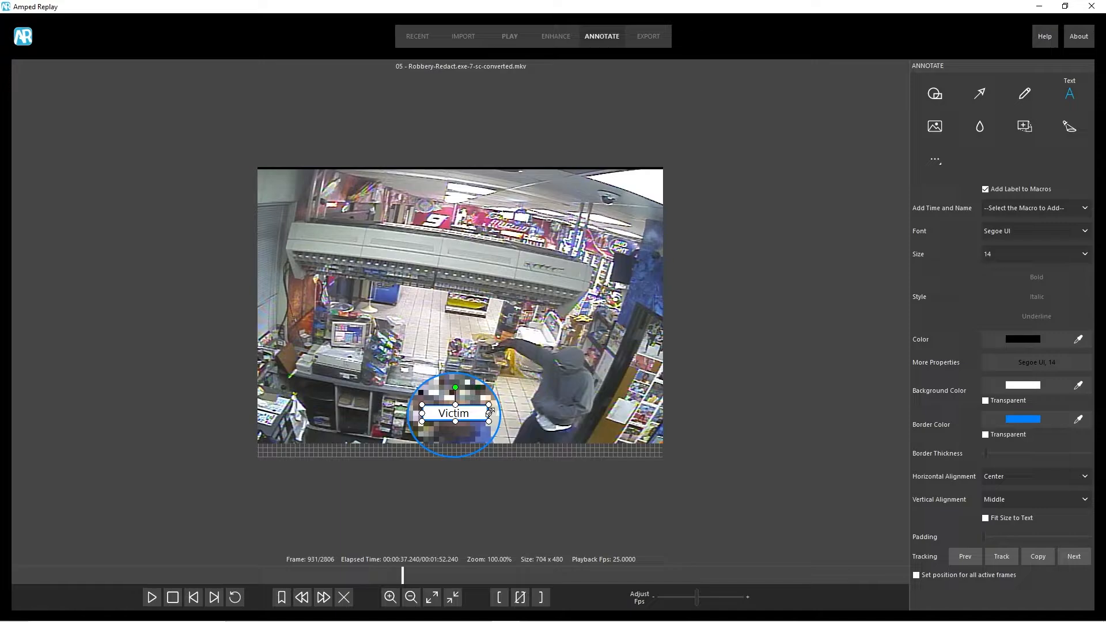
pyautogui.moveTo(491, 413); pyautogui.dragTo(470, 406)
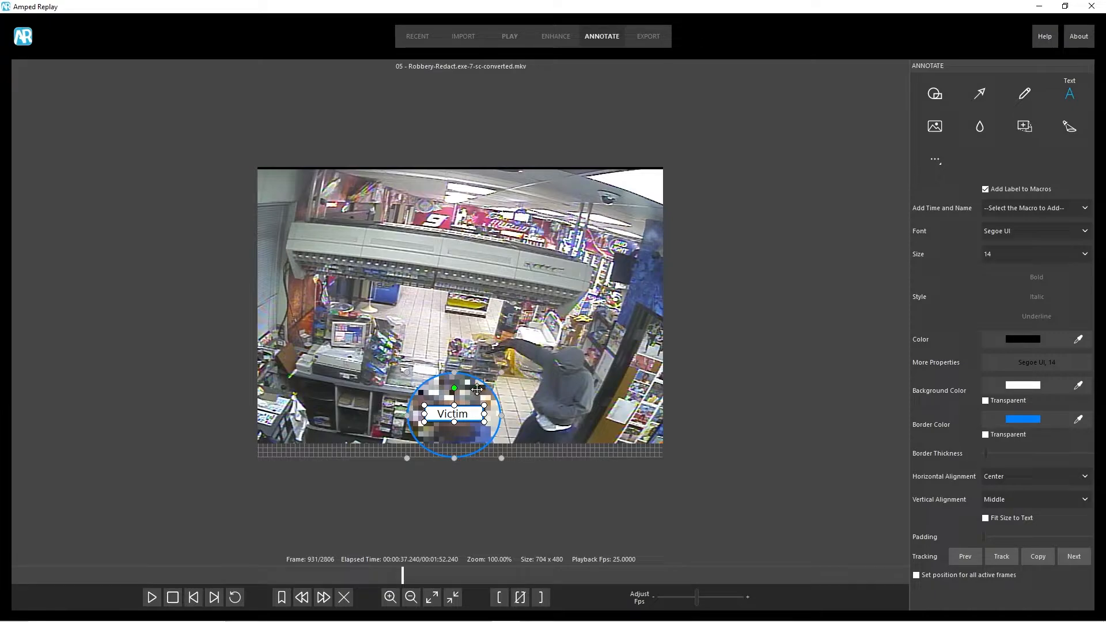
# - Group the pixelated ellipse with the "Victim" label and nudge the group slightly over the man's head
pyautogui.click(473, 389)
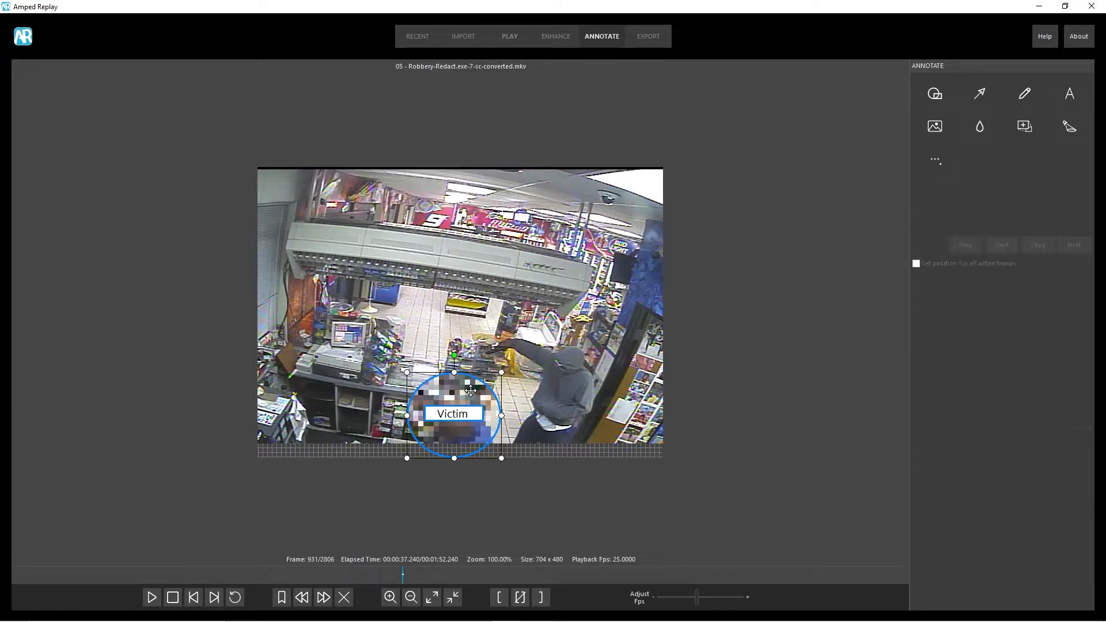
pyautogui.rightClick(472, 389)
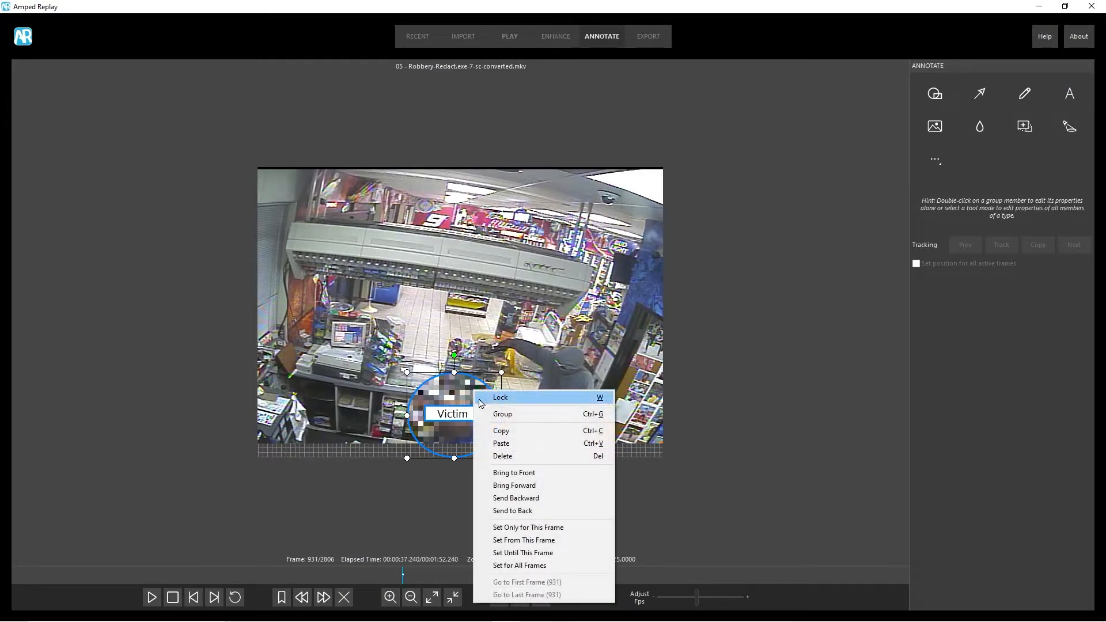
pyautogui.click(490, 415)
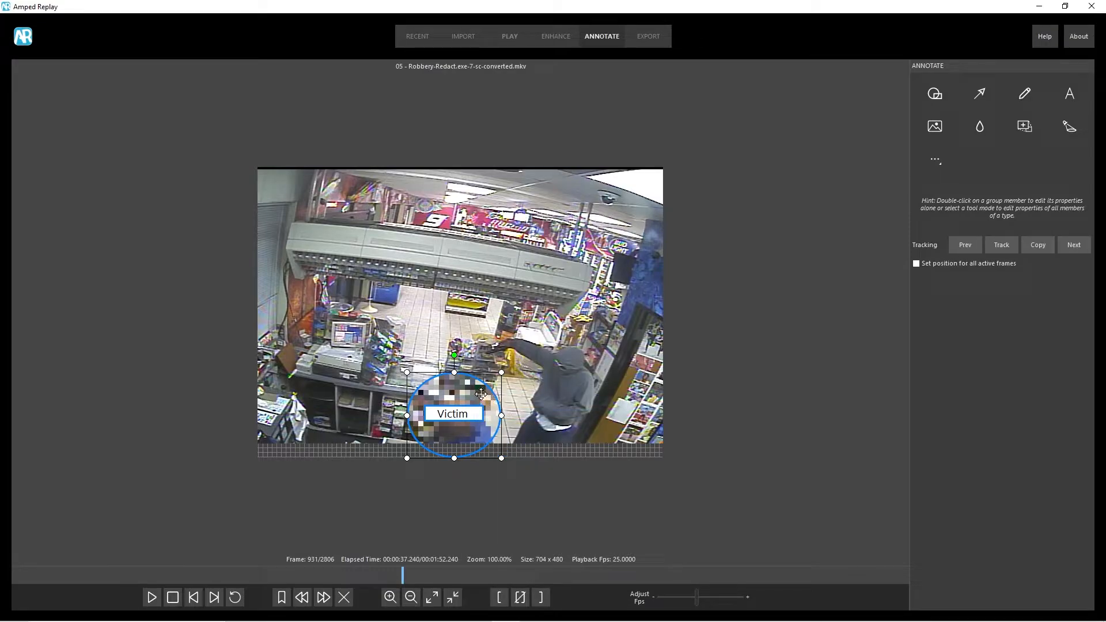
pyautogui.moveTo(495, 397)
pyautogui.mouseDown()
pyautogui.moveTo(512, 297)
pyautogui.moveTo(522, 372)
pyautogui.moveTo(479, 278)
pyautogui.moveTo(473, 387)
pyautogui.moveTo(483, 396)
pyautogui.mouseUp()
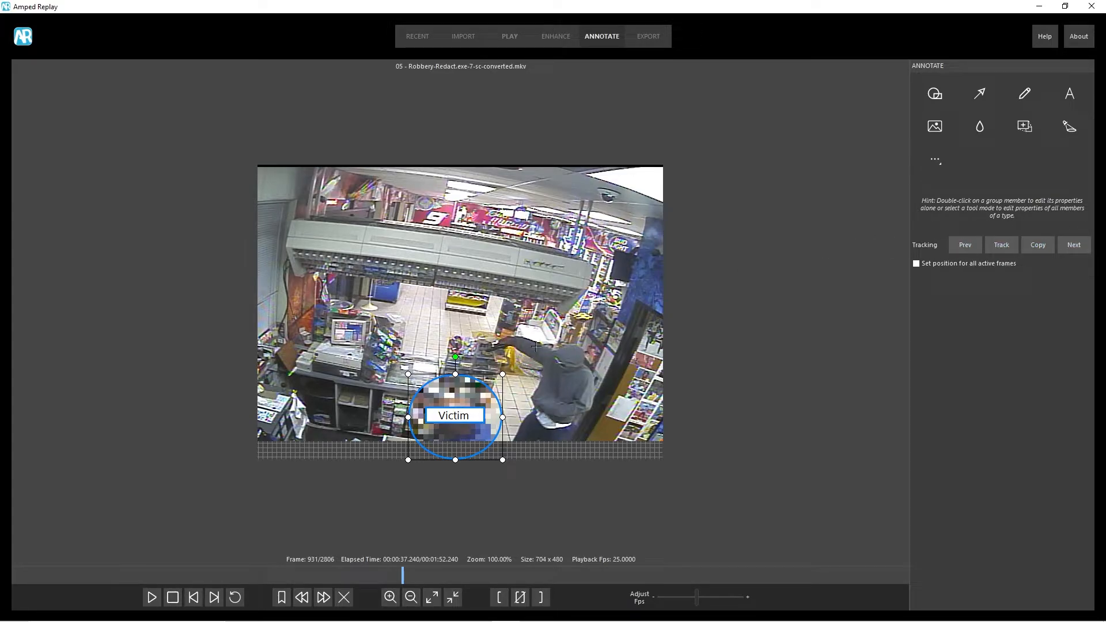
# - Ungroup the pixelated ellipse and the "Victim" label, and group them again
pyautogui.rightClick(468, 381)
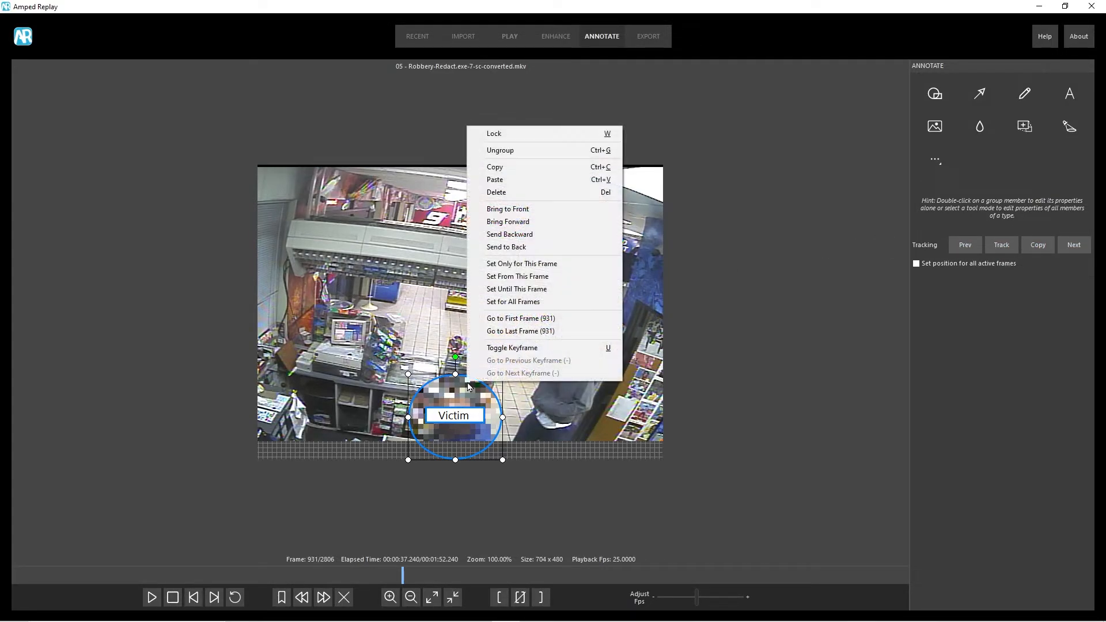
pyautogui.click(538, 151)
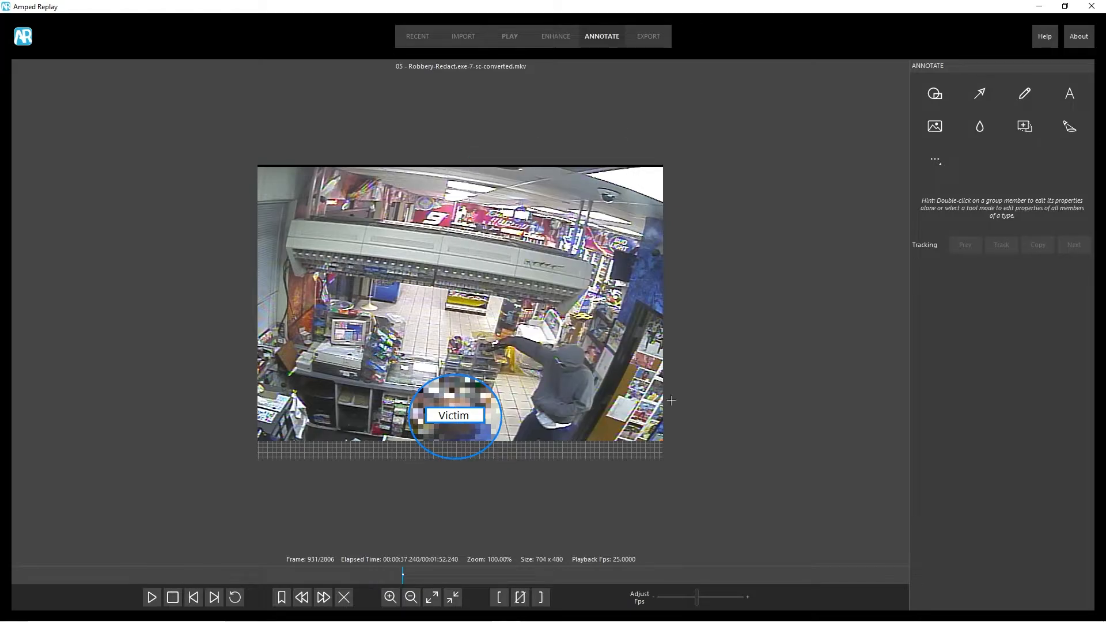
pyautogui.doubleClick(471, 408)
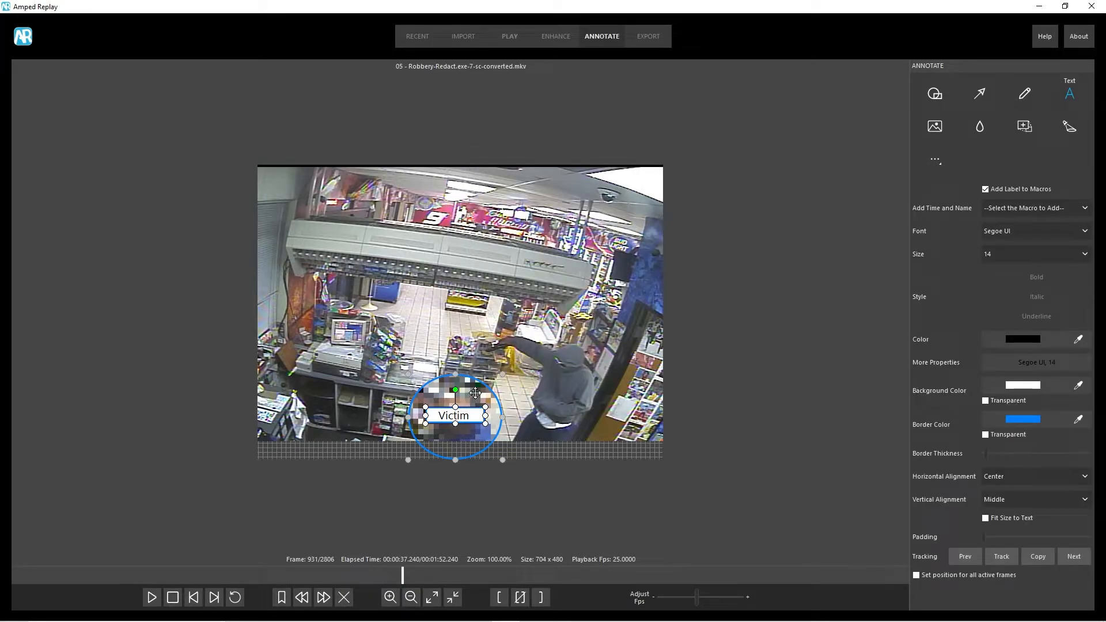
pyautogui.click(475, 394)
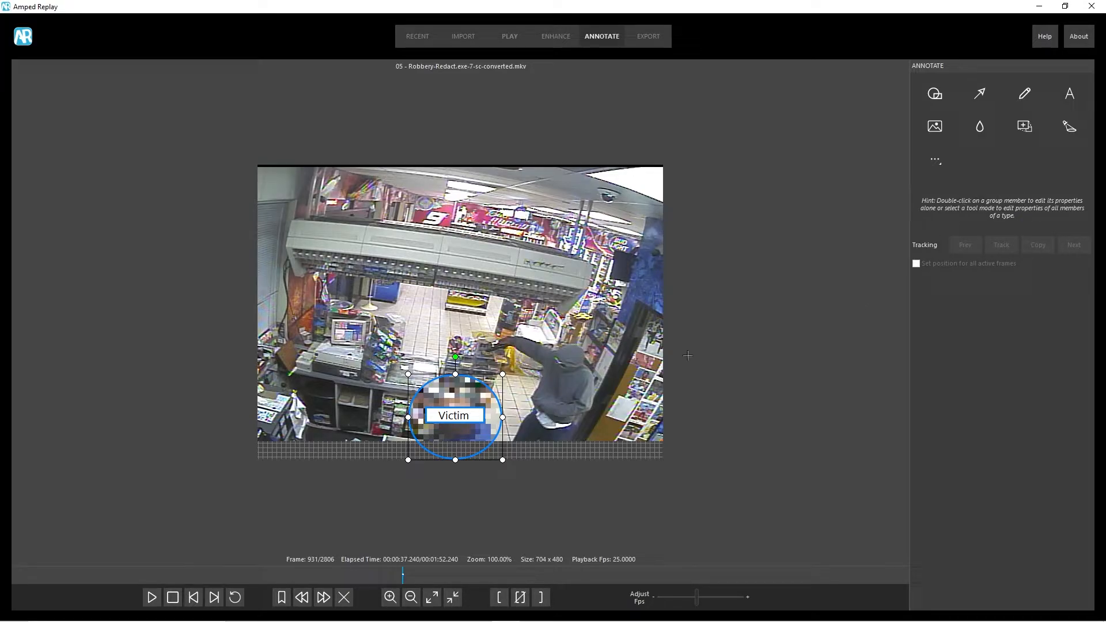
pyautogui.rightClick(474, 393)
pyautogui.click(533, 420)
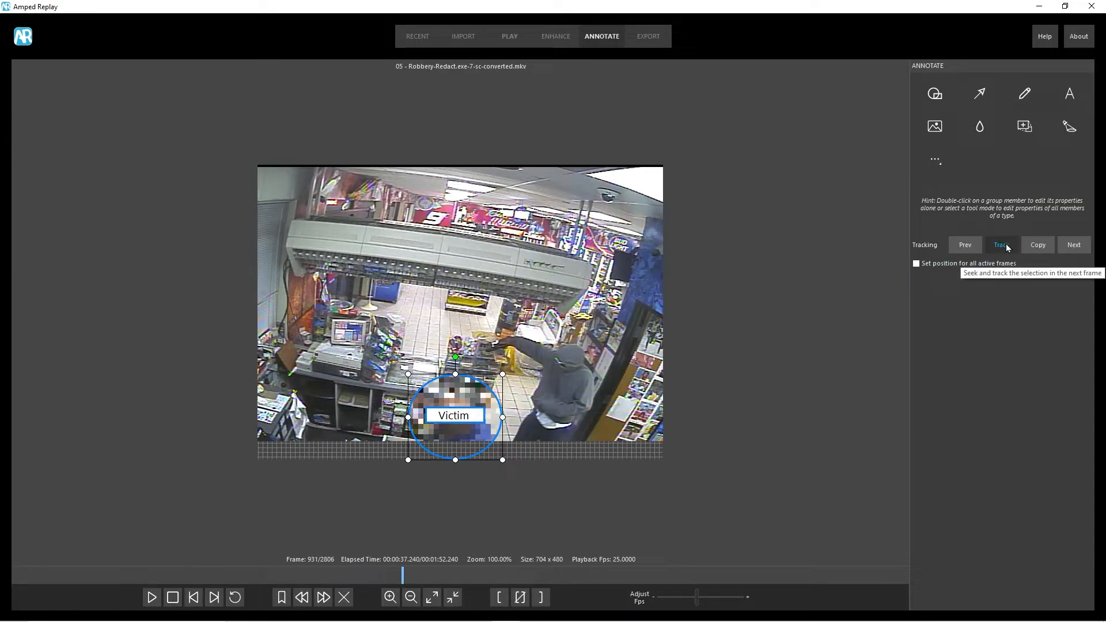
# - Set a keyframe for the group at frame 931, and another at frame 941 with the group moved over the victim's head
pyautogui.rightClick(477, 394)
pyautogui.click(510, 365)
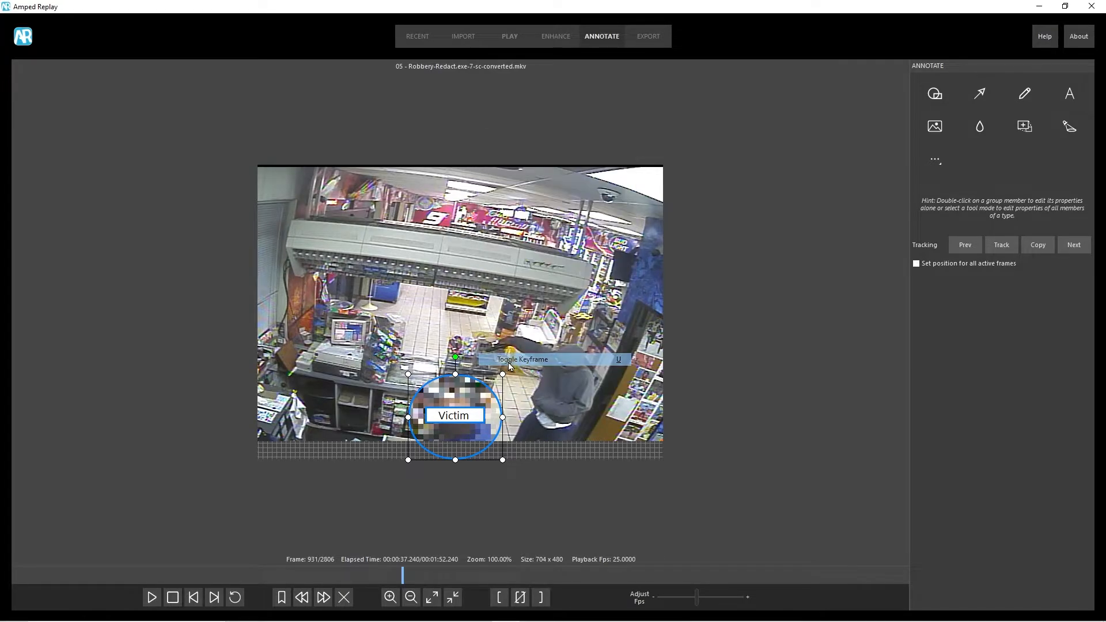
pyautogui.moveTo(404, 580); pyautogui.dragTo(417, 583)
pyautogui.moveTo(455, 435); pyautogui.dragTo(375, 396)
pyautogui.rightClick(375, 396)
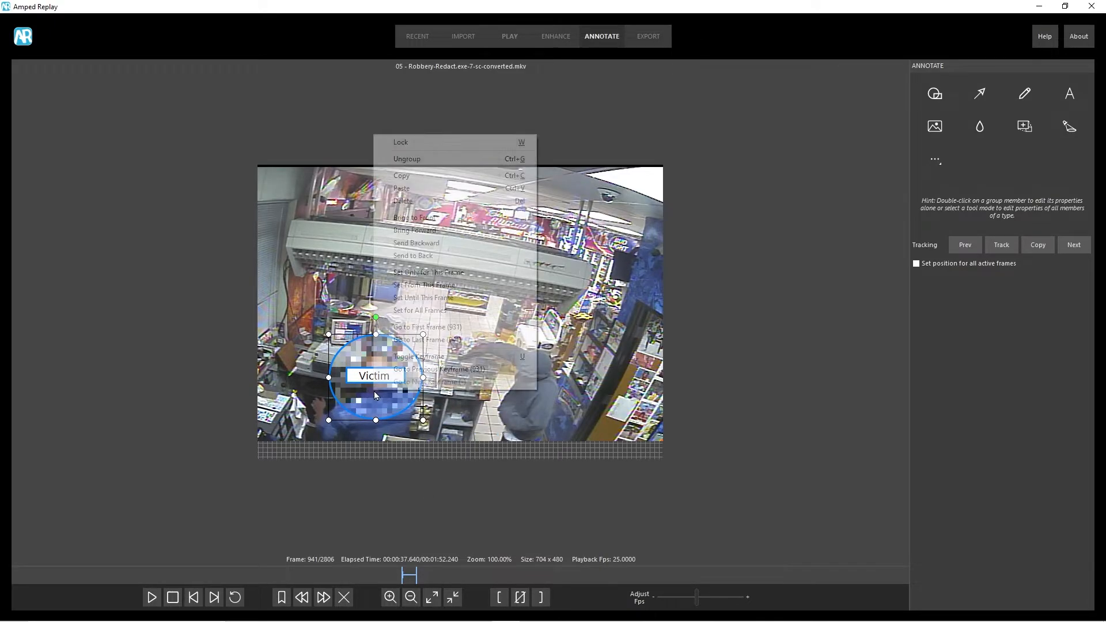
pyautogui.click(429, 357)
# - Extend the group to frame 967, move it over the victim's head at the counter and set a keyframe
pyautogui.moveTo(417, 580); pyautogui.dragTo(451, 578)
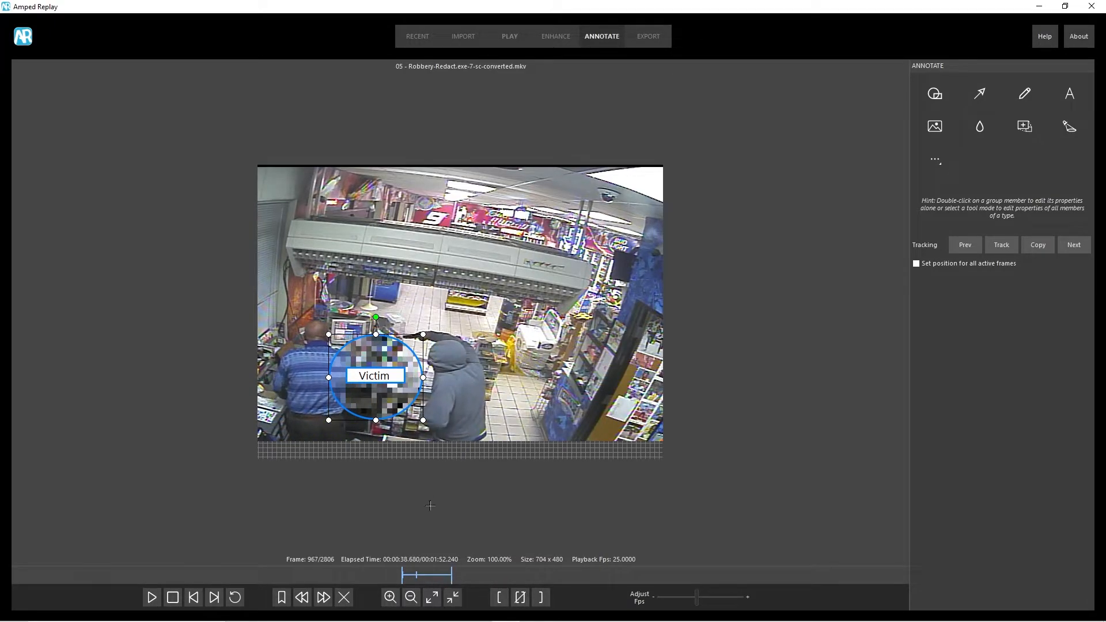
pyautogui.moveTo(370, 401); pyautogui.dragTo(314, 372)
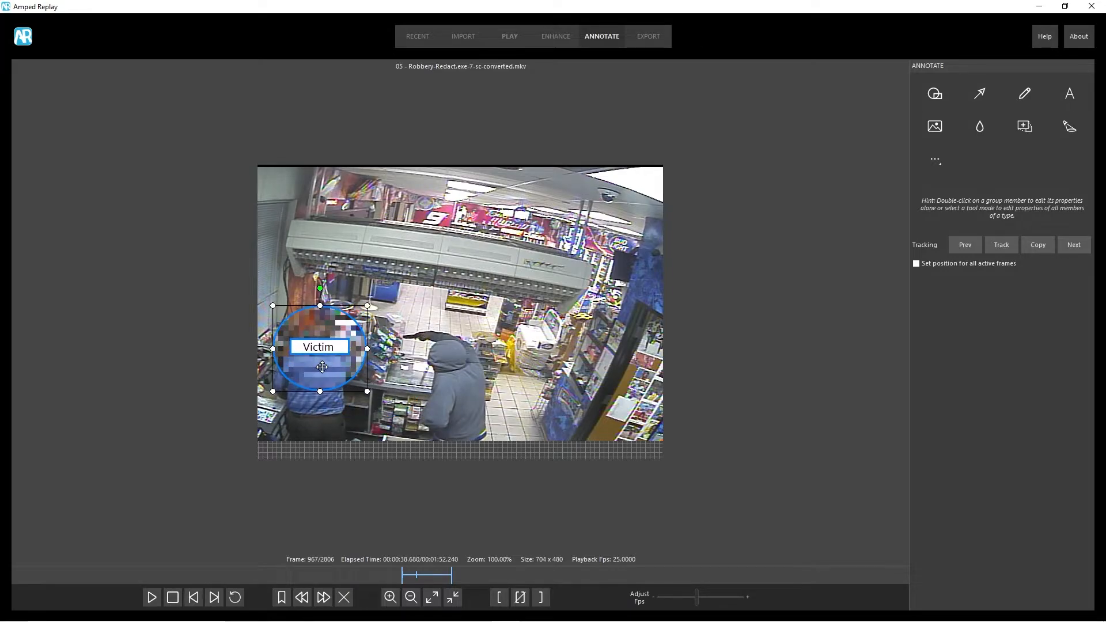
pyautogui.rightClick(322, 367)
pyautogui.click(401, 594)
# - Extend the group to frame 1023, shift it slightly to stay on the victim's head and set a keyframe
pyautogui.moveTo(479, 573); pyautogui.dragTo(529, 584)
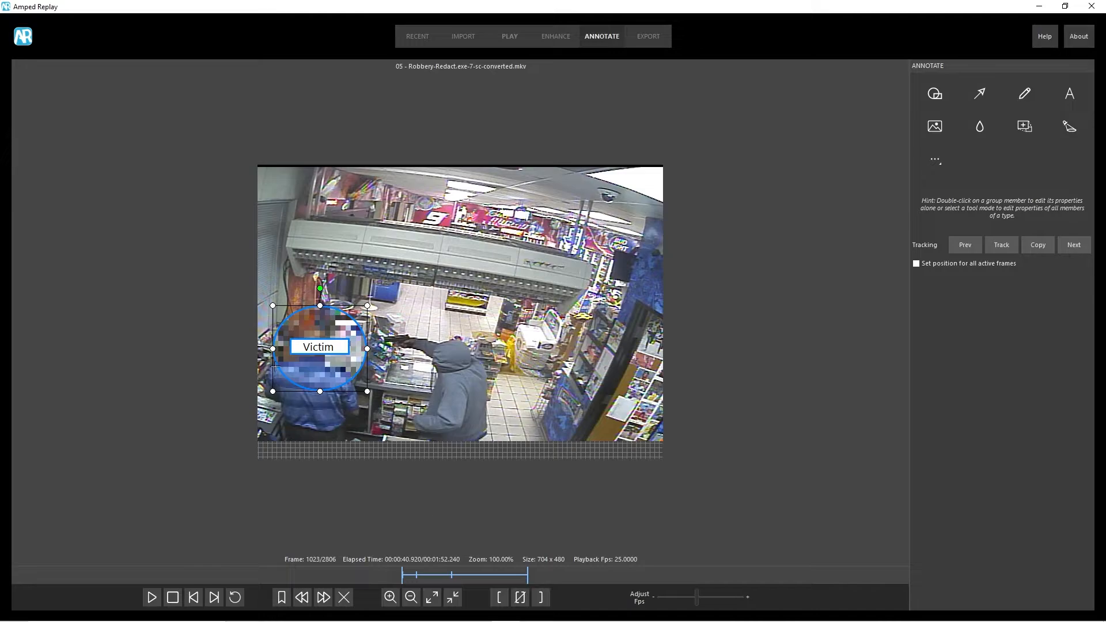
pyautogui.moveTo(320, 369); pyautogui.dragTo(312, 376)
pyautogui.rightClick(313, 376)
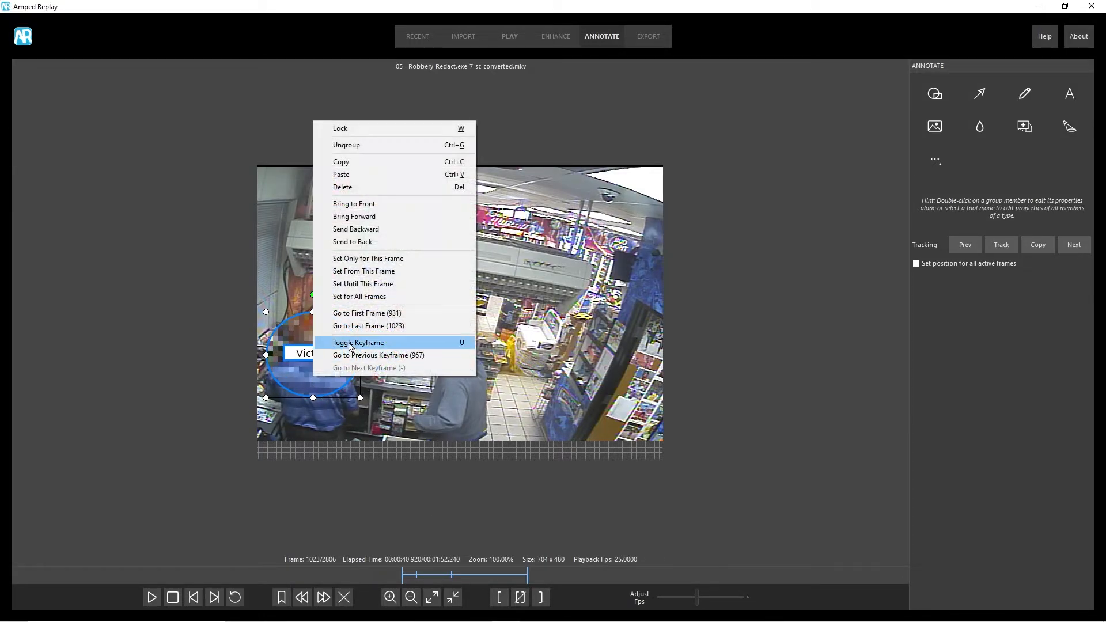
pyautogui.click(350, 343)
# - Extend the group to frame 1063, move it over the crouching victim's head, set a keyframe and deselect the group
pyautogui.moveTo(527, 575); pyautogui.dragTo(582, 577)
pyautogui.moveTo(324, 379); pyautogui.dragTo(370, 419)
pyautogui.rightClick(368, 417)
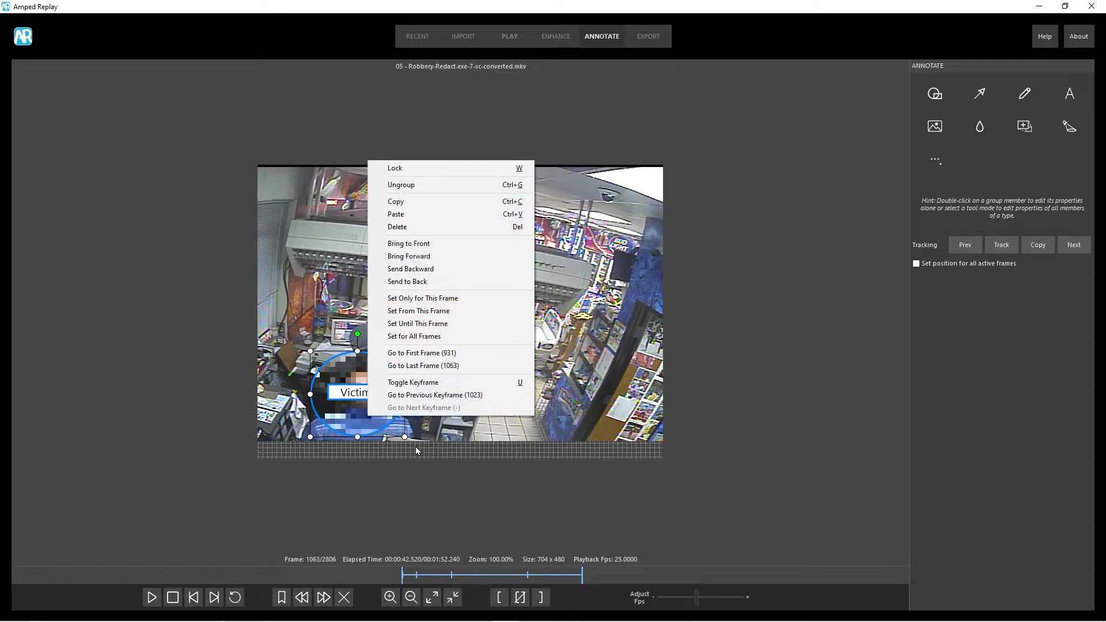
pyautogui.click(411, 383)
pyautogui.click(450, 374)
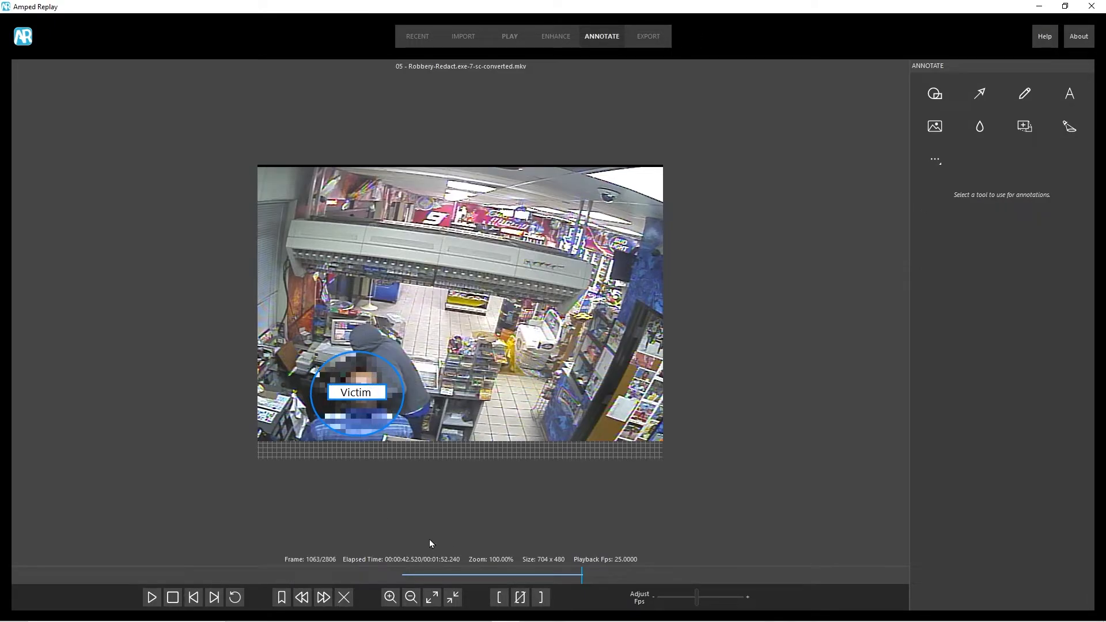
# - Play the footage from frame 926 at the standard 25 fps to check how the group follows the victim
pyautogui.click(396, 574)
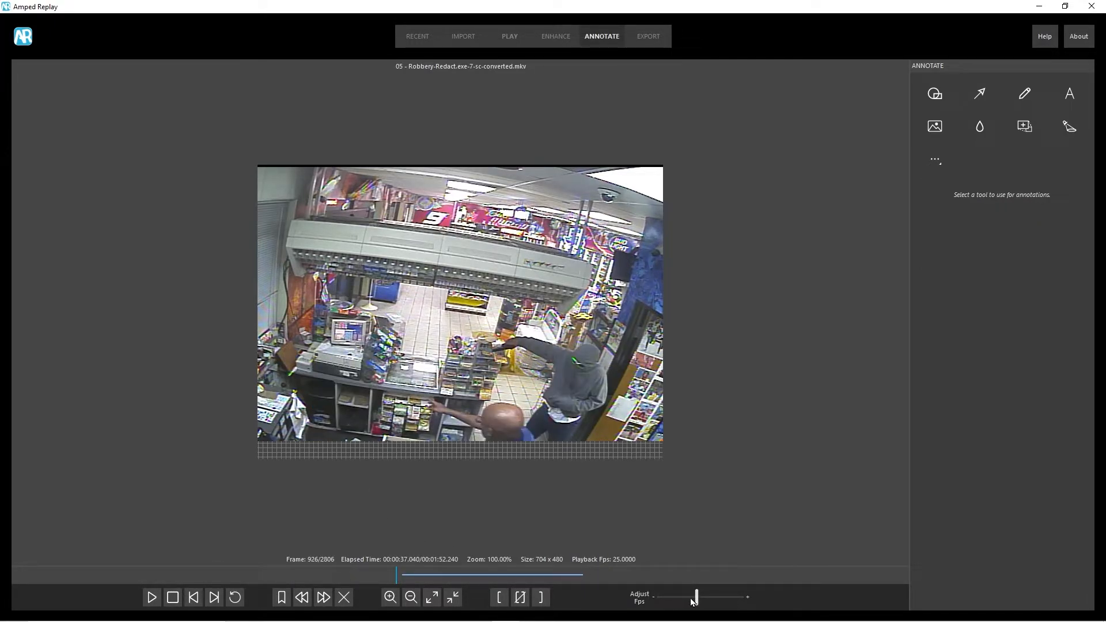
pyautogui.moveTo(693, 601); pyautogui.dragTo(684, 599)
pyautogui.click(152, 597)
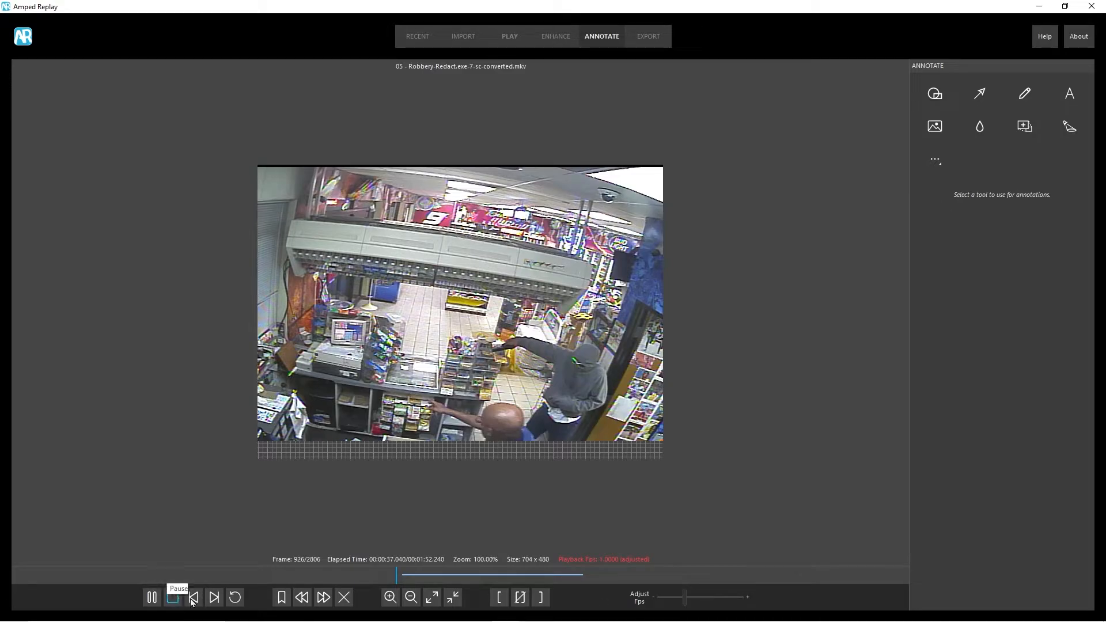
pyautogui.doubleClick(684, 599)
pyautogui.click(152, 597)
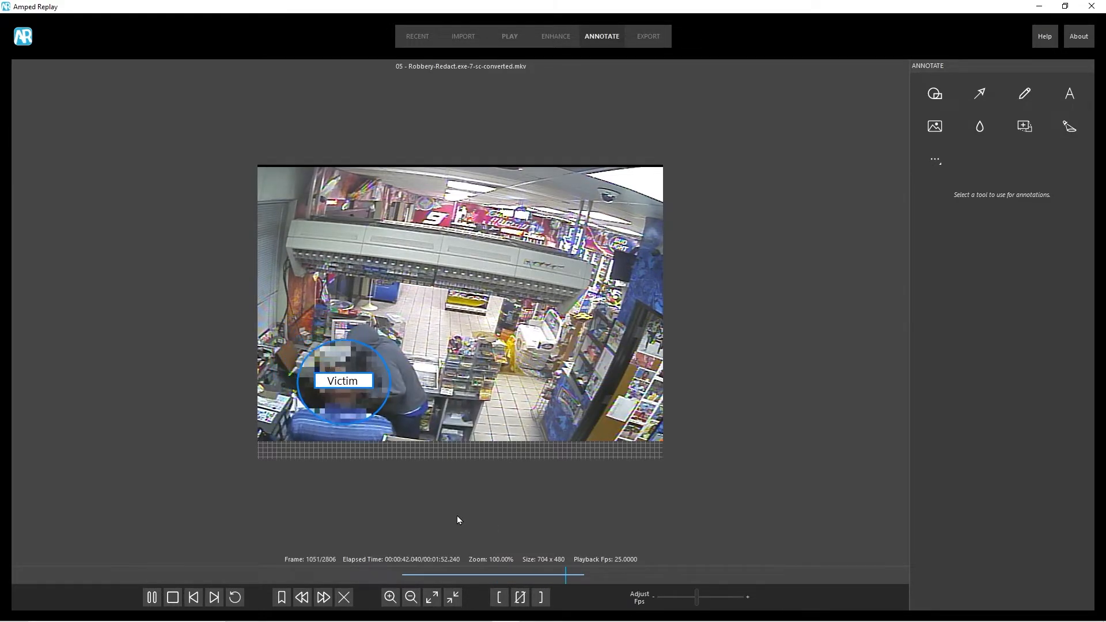
pyautogui.click(151, 597)
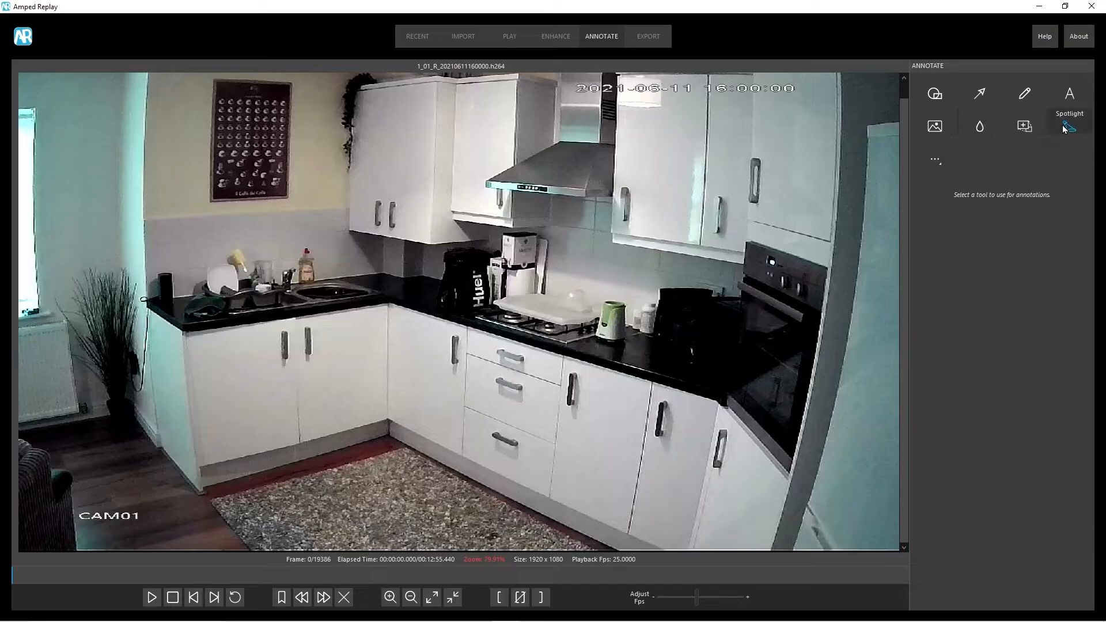
# - Add the Amped Software logo image to the upper-left corner of the kitchen footage
pyautogui.click(935, 126)
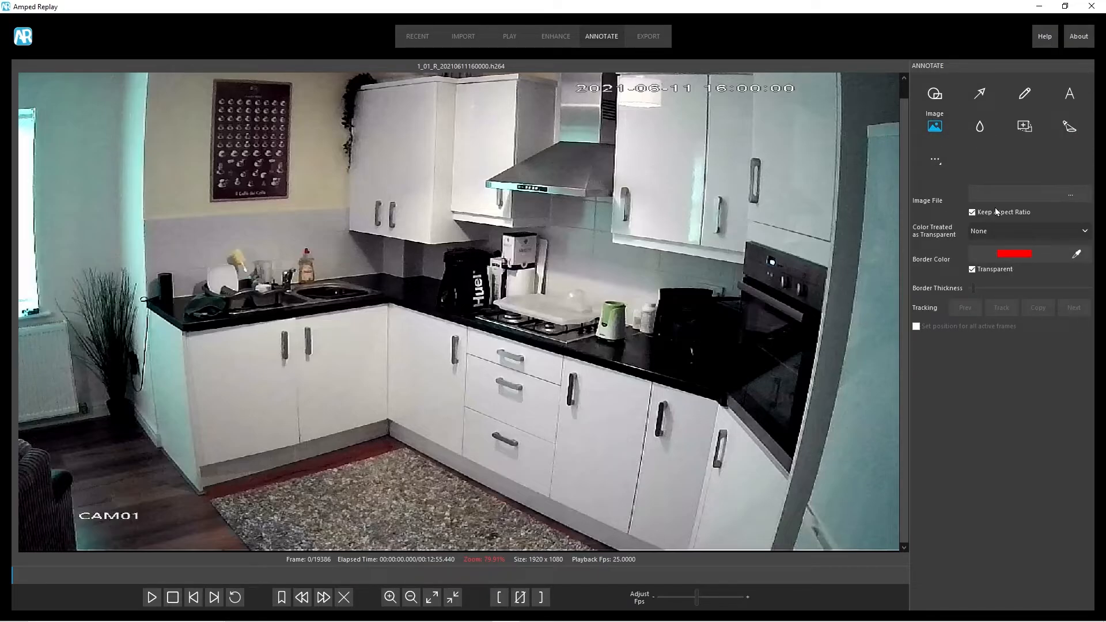
pyautogui.click(1073, 197)
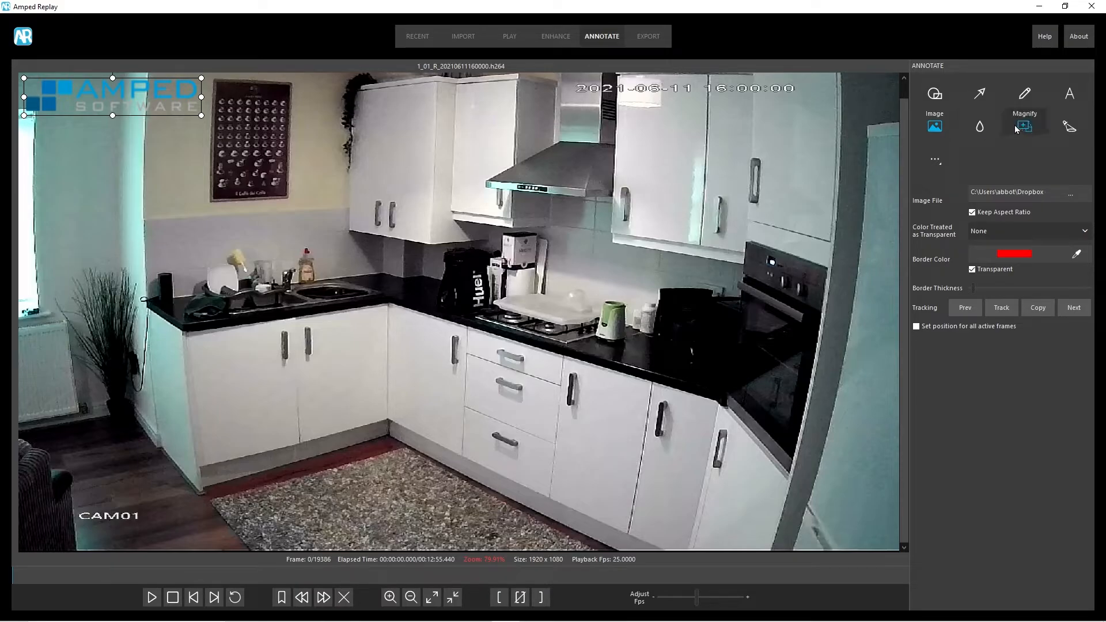
# - Add a text annotation with the Frame Number macro and delete its timestamp line
pyautogui.click(1069, 93)
pyautogui.click(1088, 209)
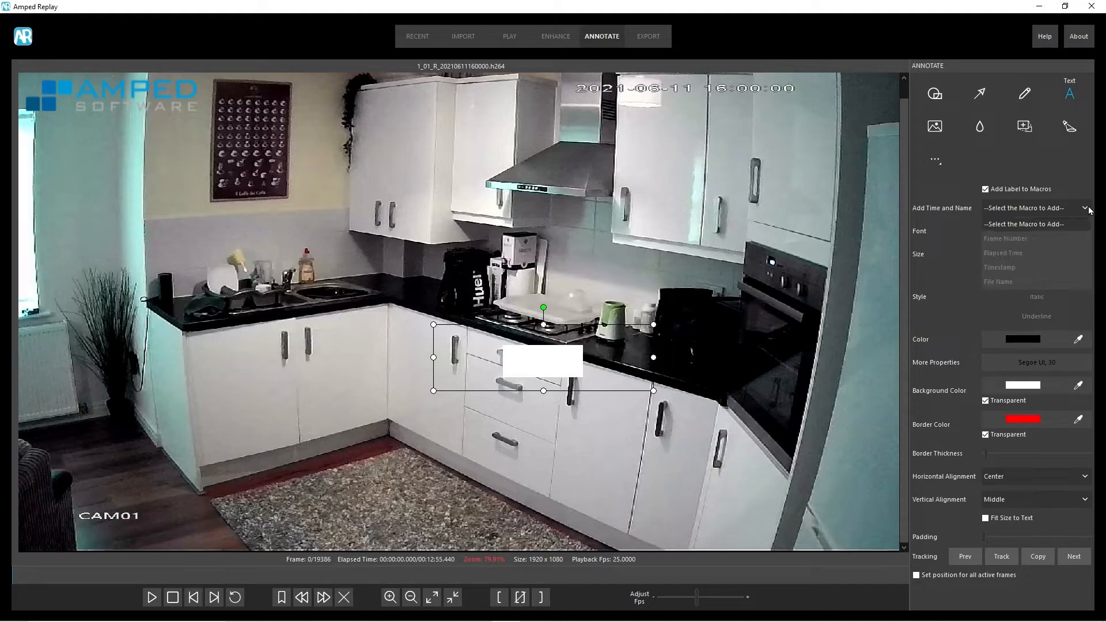
pyautogui.click(1058, 240)
pyautogui.moveTo(637, 329); pyautogui.dragTo(390, 323)
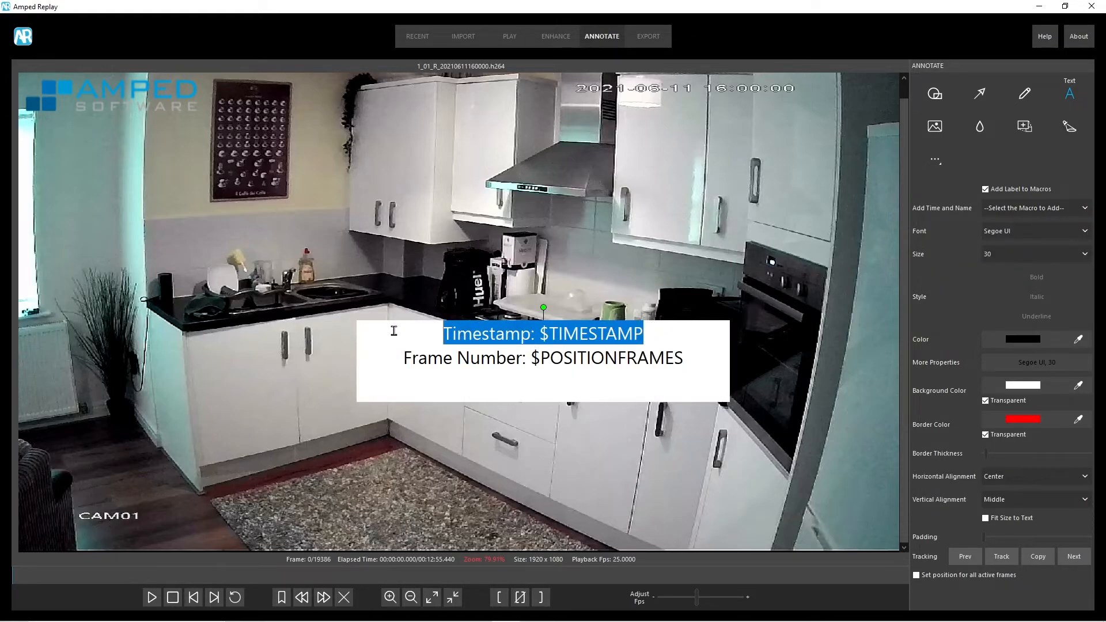
pyautogui.press('Delete')
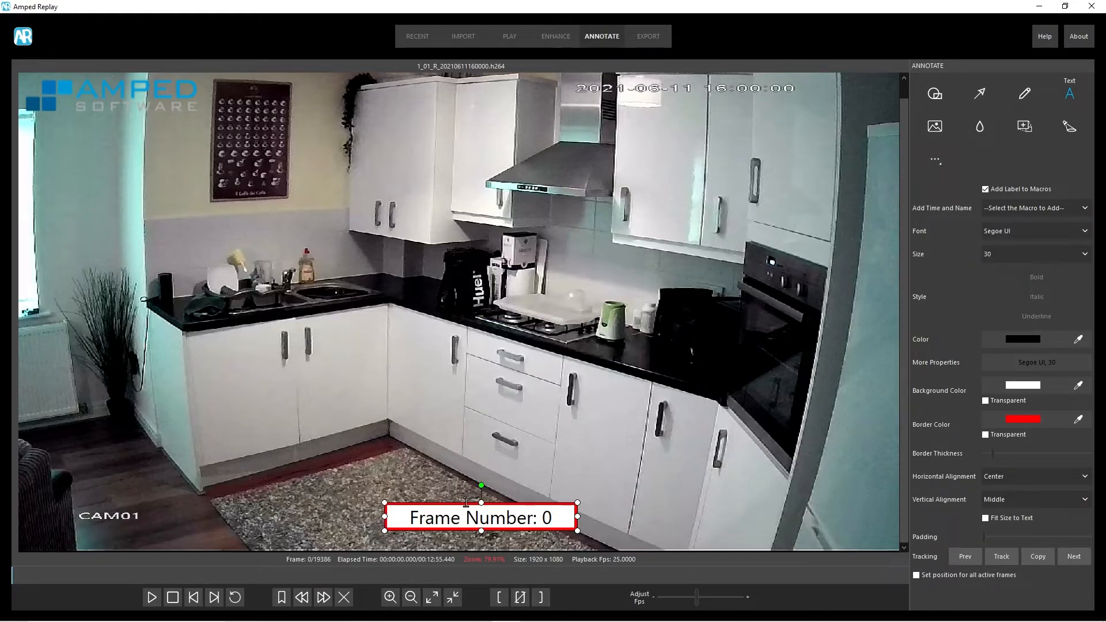
# - Move the frame number label down to the picture's bottom edge and sample the logo's blue as its border color
pyautogui.doubleClick(489, 506)
pyautogui.click(617, 429)
pyautogui.moveTo(522, 508); pyautogui.dragTo(512, 523)
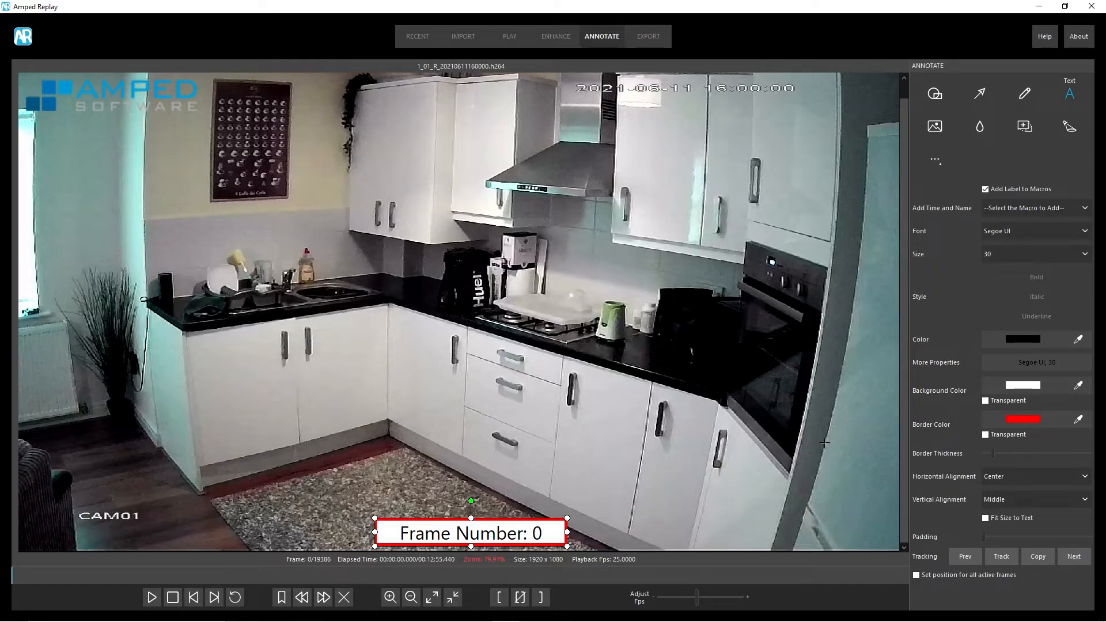
pyautogui.click(1078, 421)
pyautogui.click(66, 88)
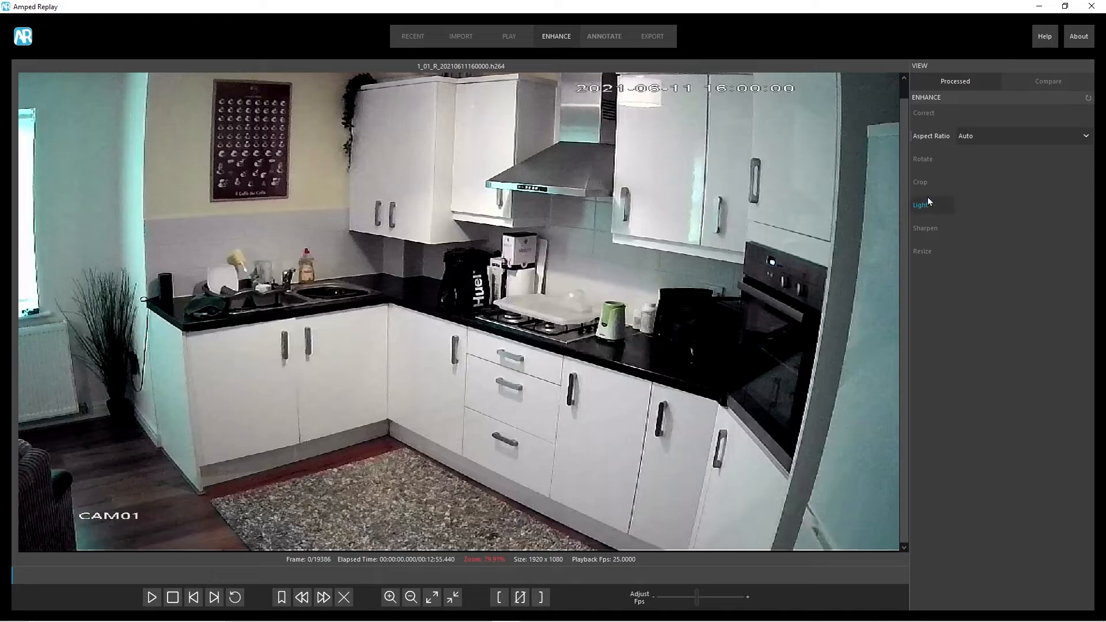
# - Sharpen the kitchen video at strength 50 and compare it with the original, moving the divider onto the wall poster
pyautogui.click(925, 228)
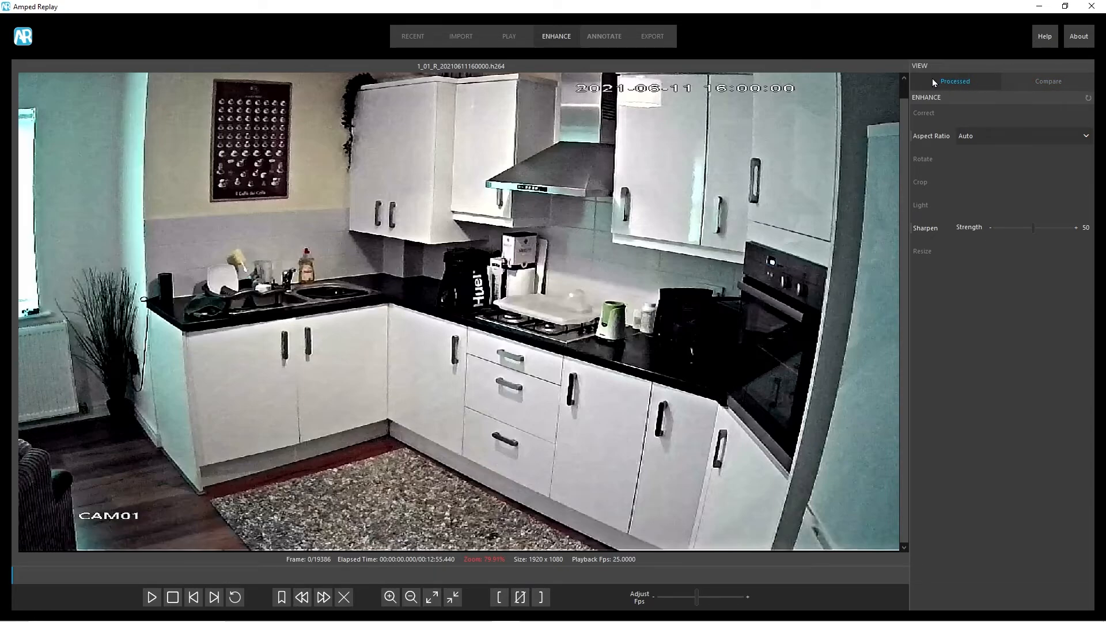
pyautogui.click(1039, 81)
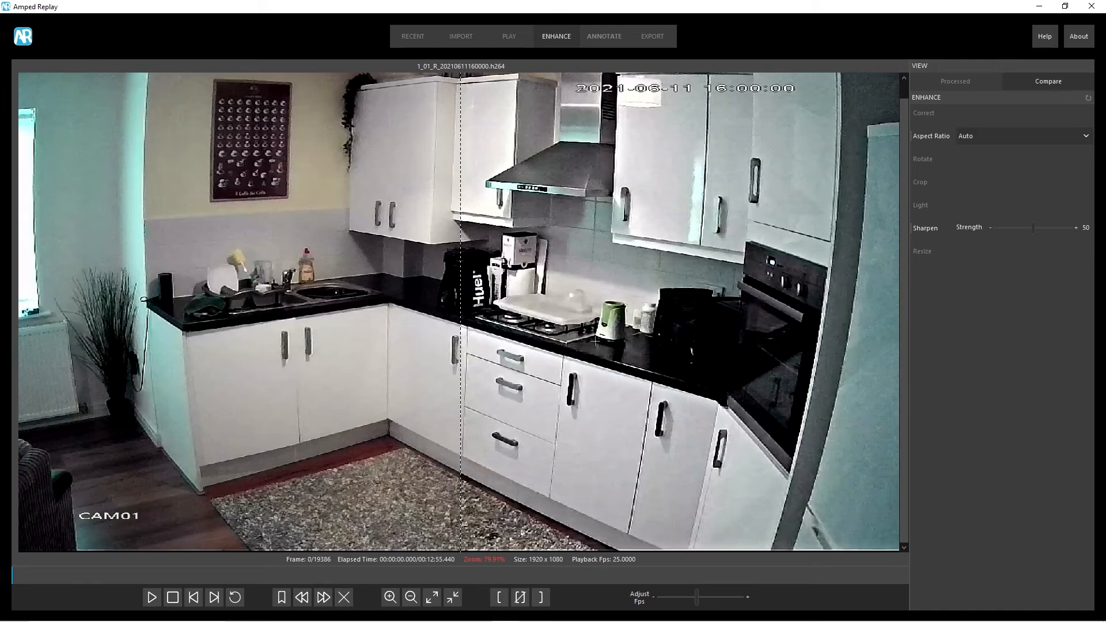
pyautogui.moveTo(461, 297); pyautogui.dragTo(254, 298)
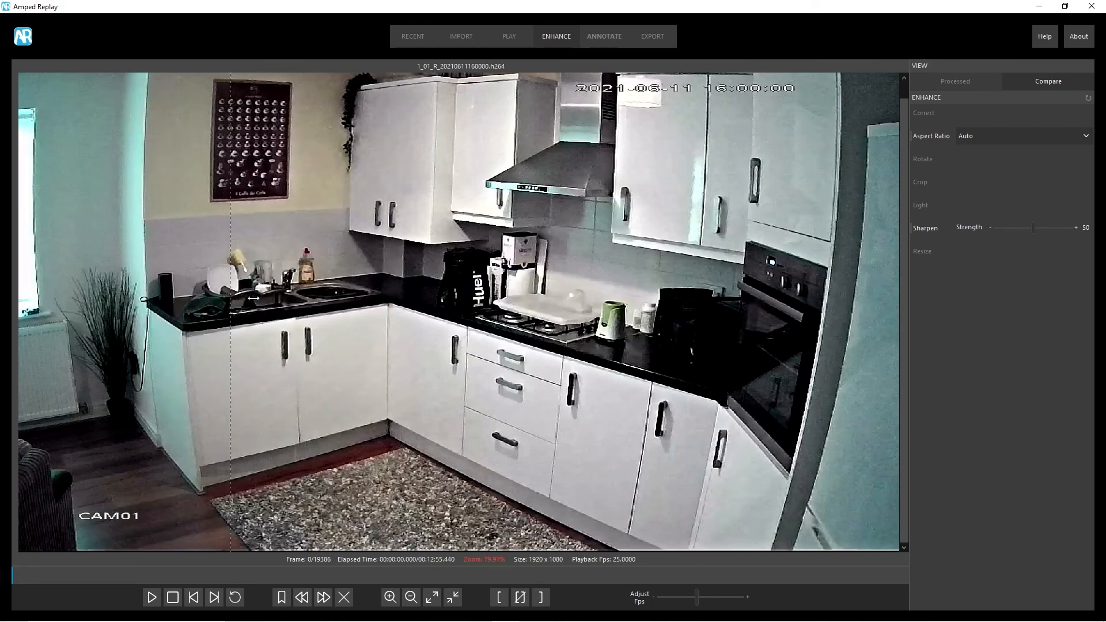